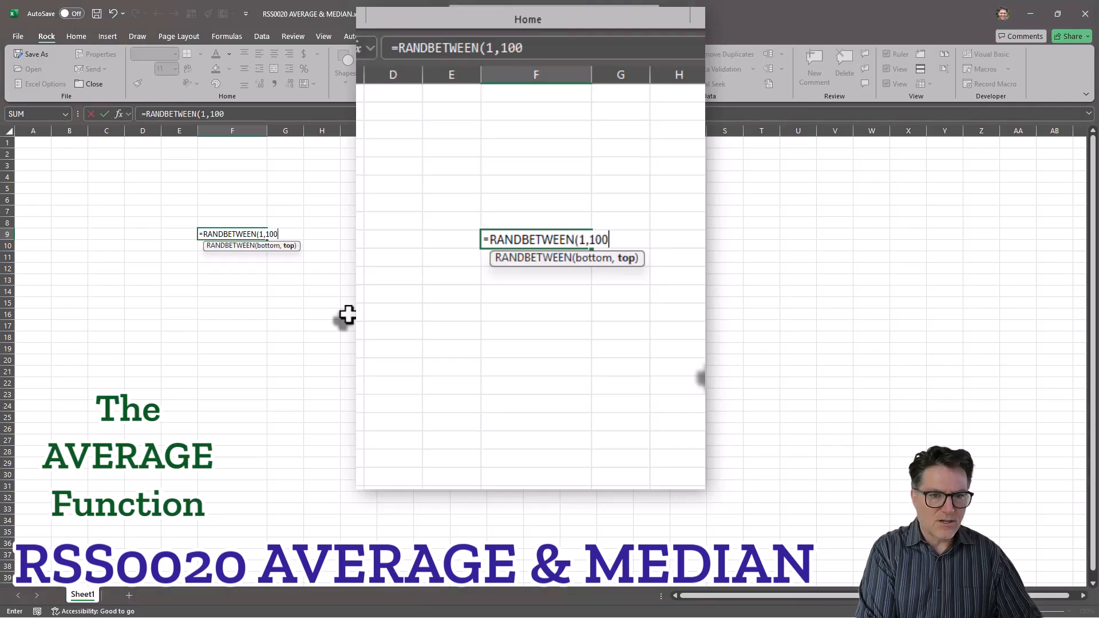
Fill F9:F34 with the formula =RANDBETWEEN(1,100)
type(")")
key("ctrl+Return")
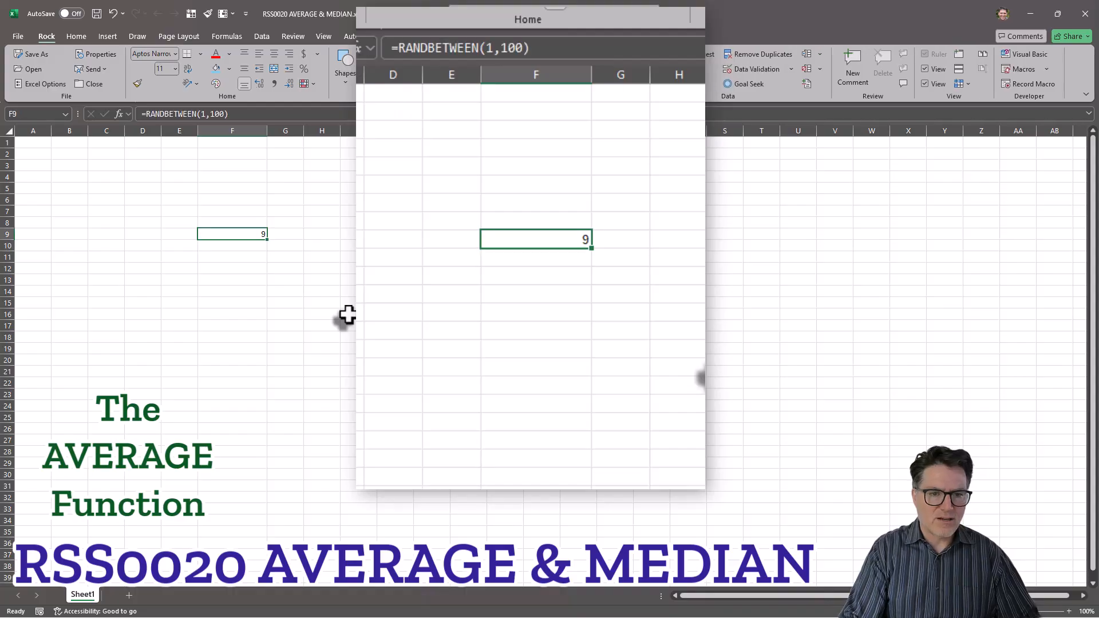
left_click(235, 526, "shift")
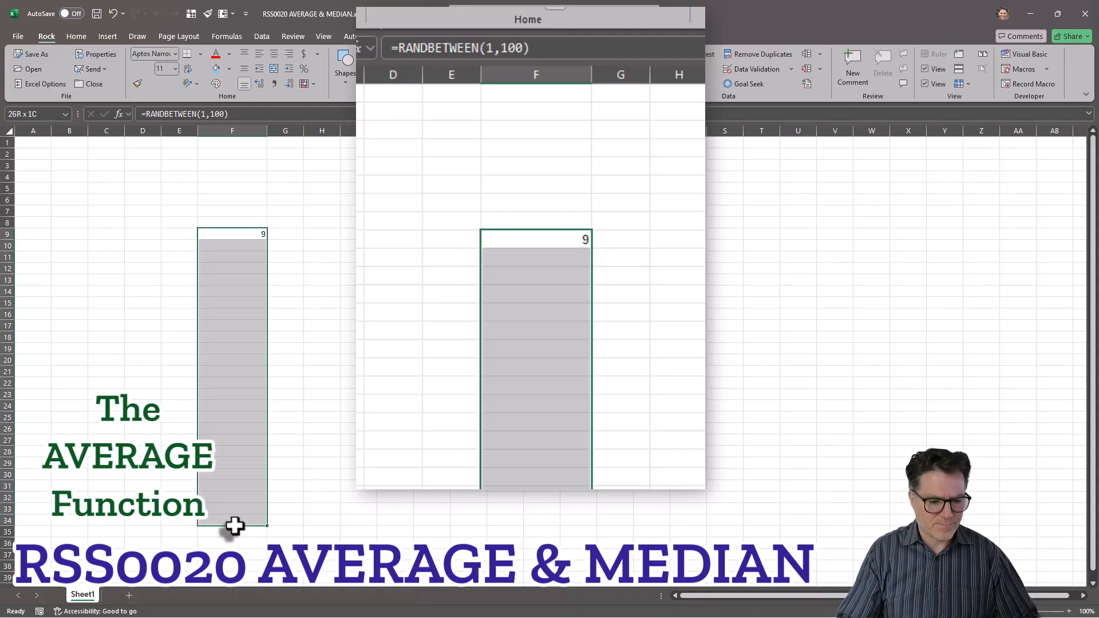
key("F2")
key("ctrl+Return")
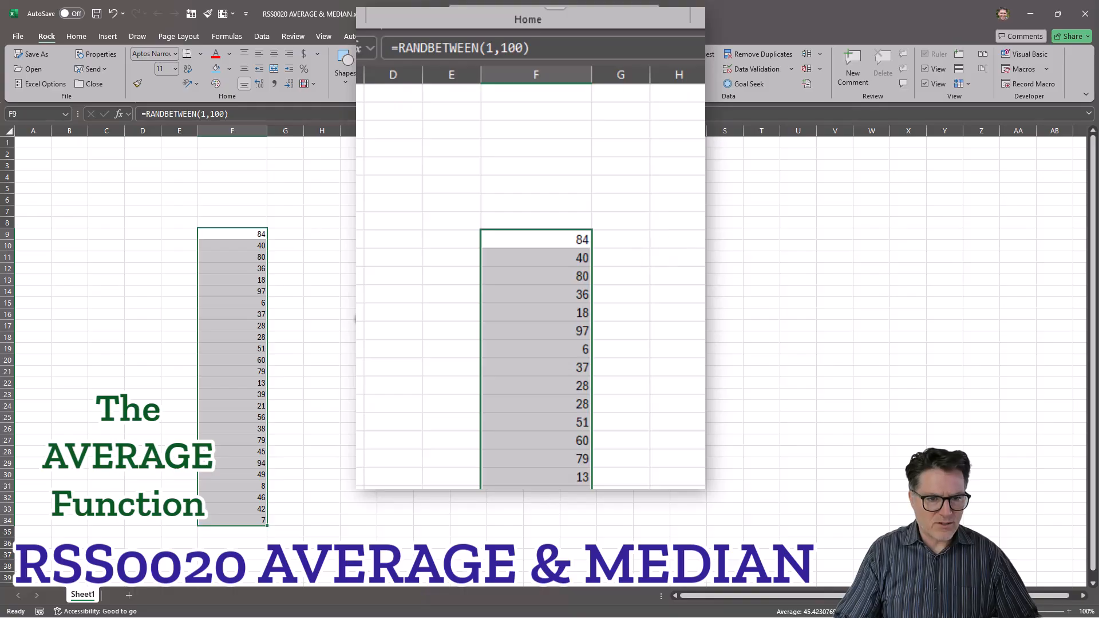
Copy the random numbers in F9:F34 and paste them over themselves as static values
key("ctrl+c")
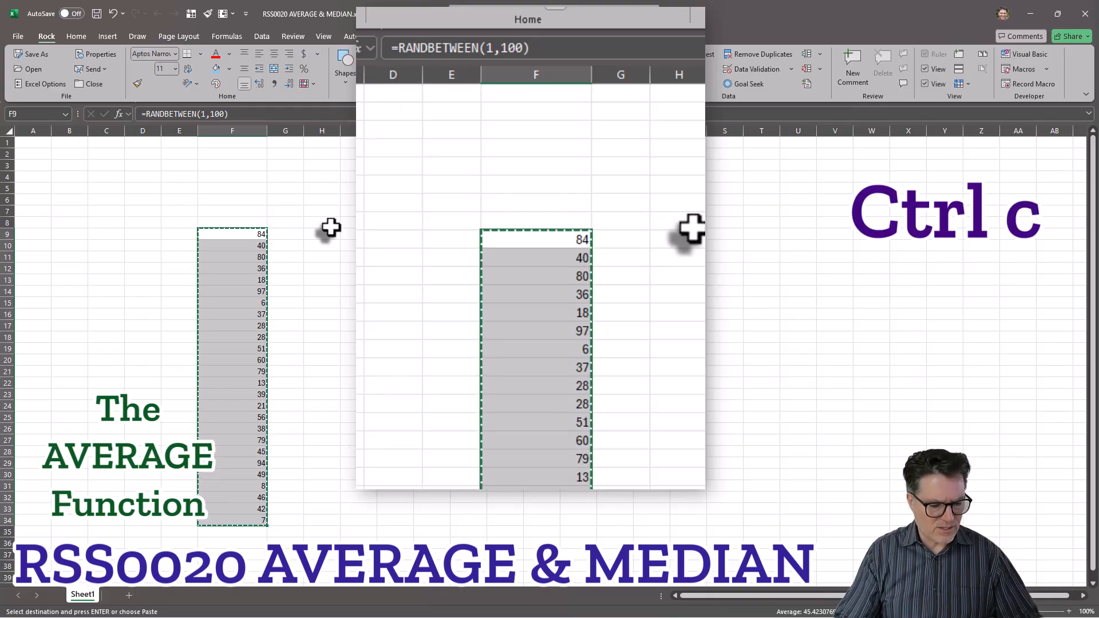
key("ctrl+shift+v")
left_click(250, 238)
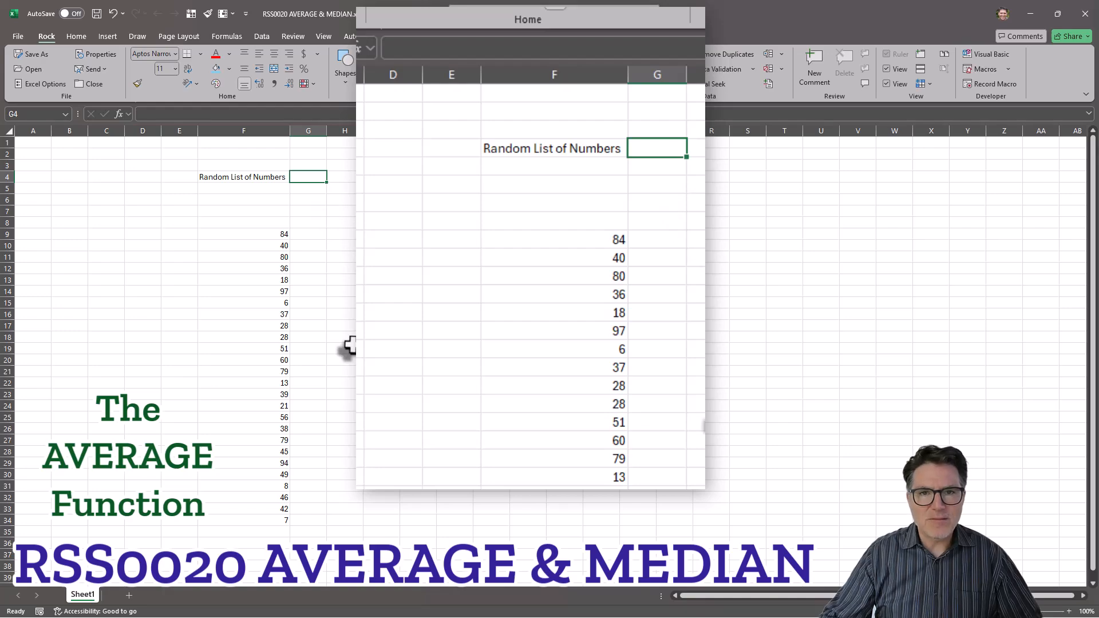
Create the label "Average" in cell I4 and move it to cell E6
left_click(381, 177)
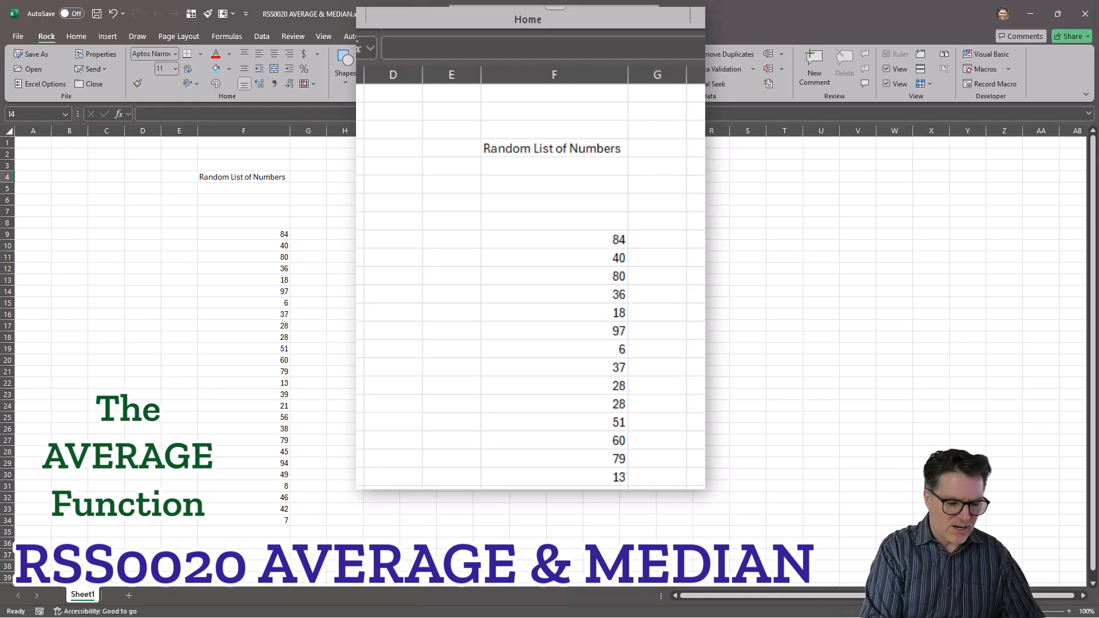
type("Average")
key("ctrl+Return")
left_click_drag(369, 182, 166, 202)
Begin an AVERAGE function in cell F6, beside the Average label
key("Right")
type("=")
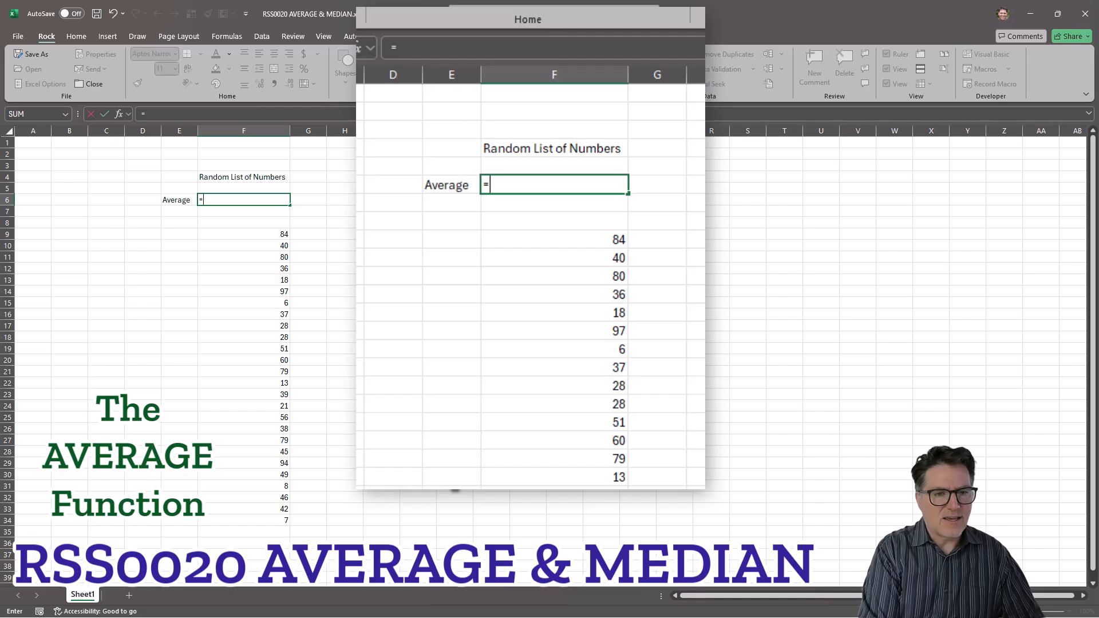
type("aver")
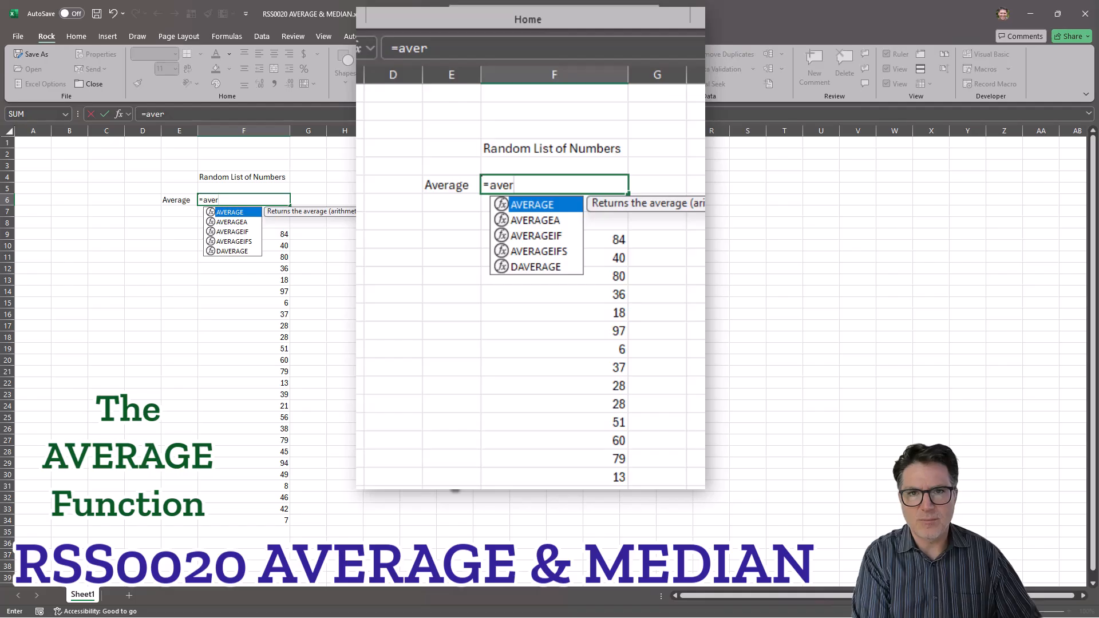
key("Tab")
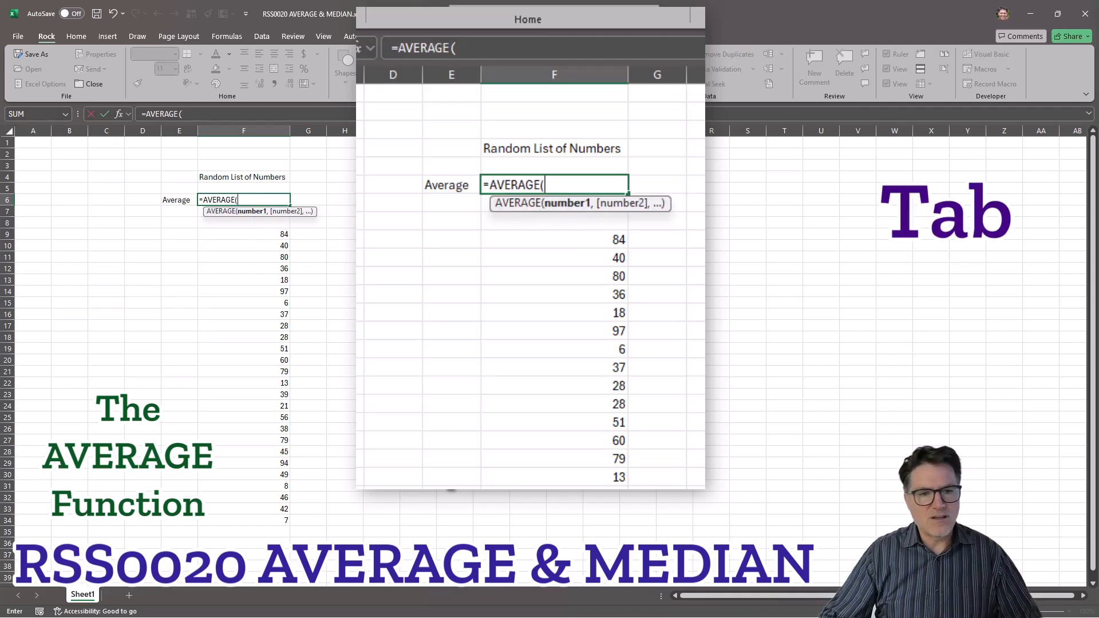
Add cells F9, F10, F11 and F12 to the AVERAGE function as separate, comma-delimited arguments
left_click(264, 235)
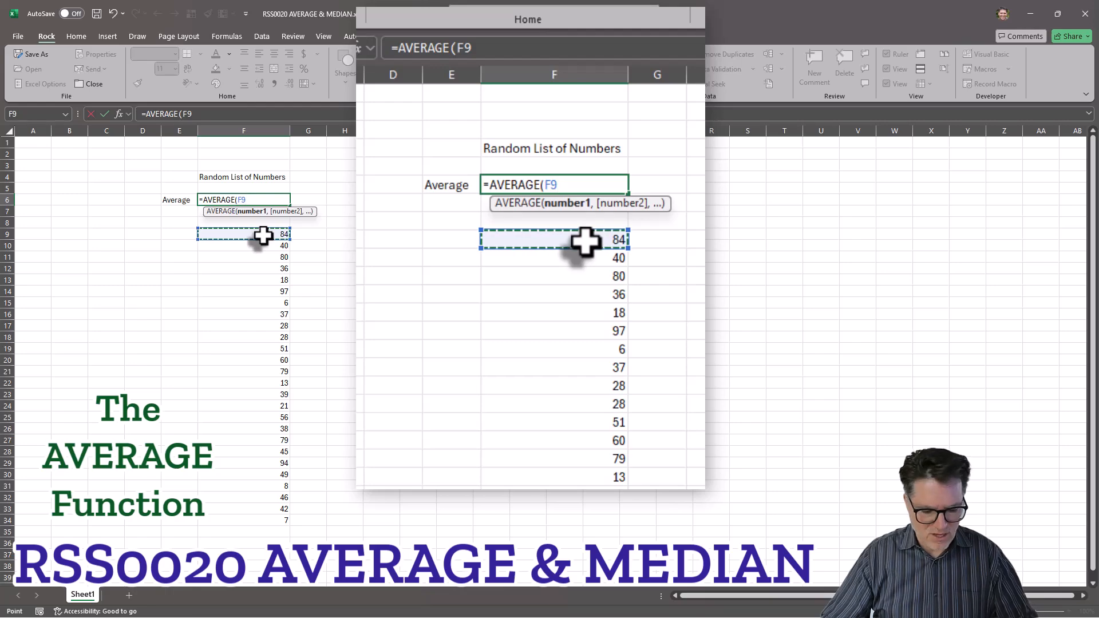
type(",")
left_click(258, 246)
type(",")
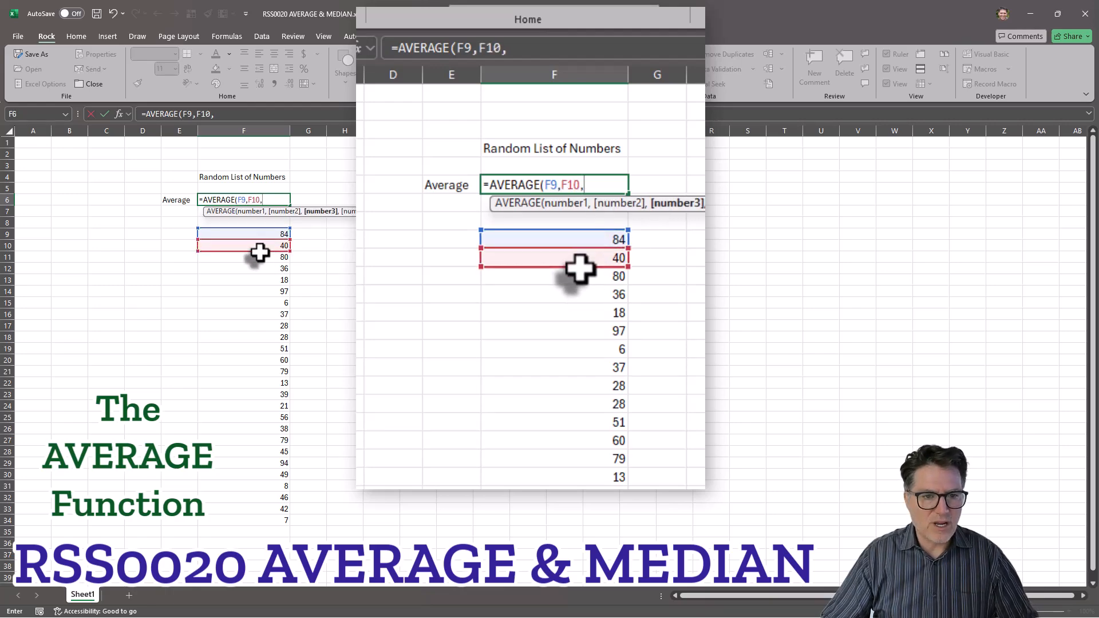
left_click(258, 257)
type(",")
left_click(258, 268)
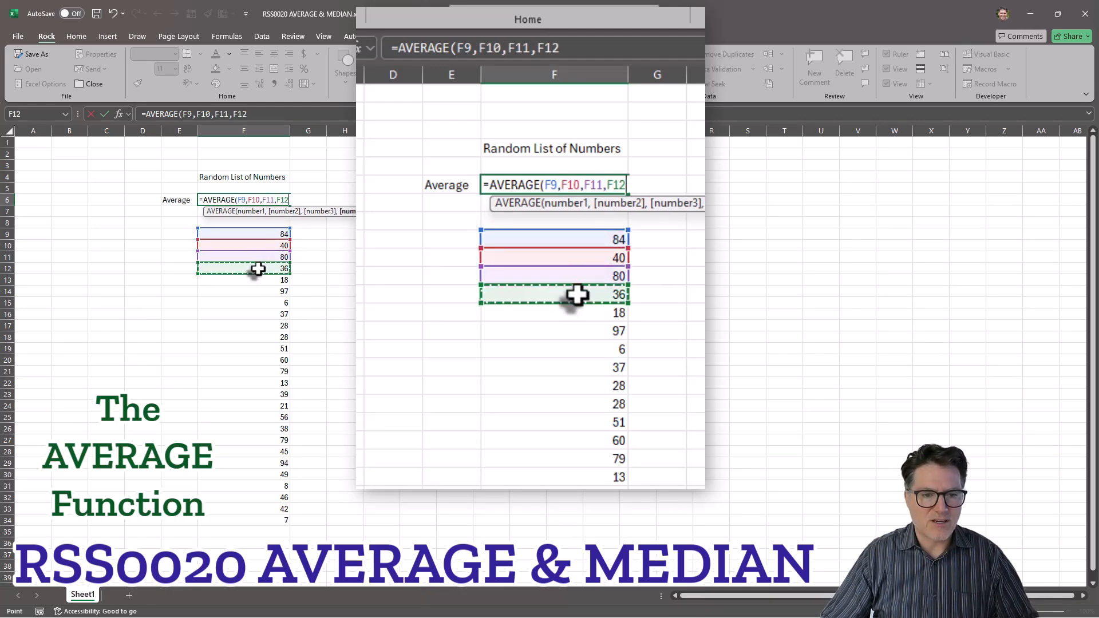
type(",")
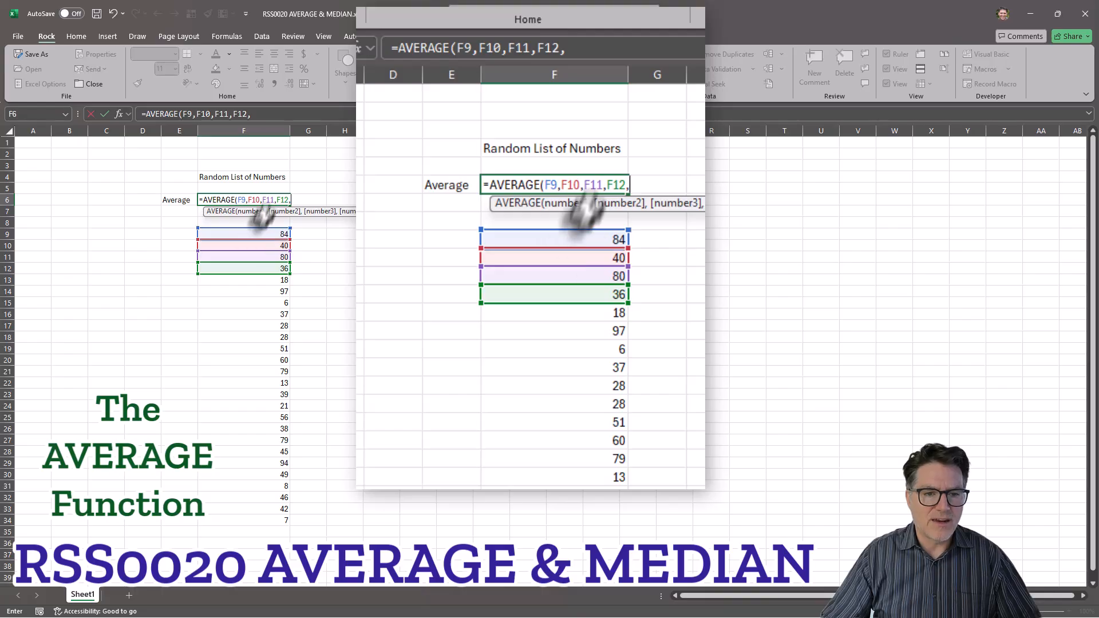
Replace the function's individual arguments with the range F9:F34 and complete the formula =AVERAGE(F9:F34)
left_click(181, 115)
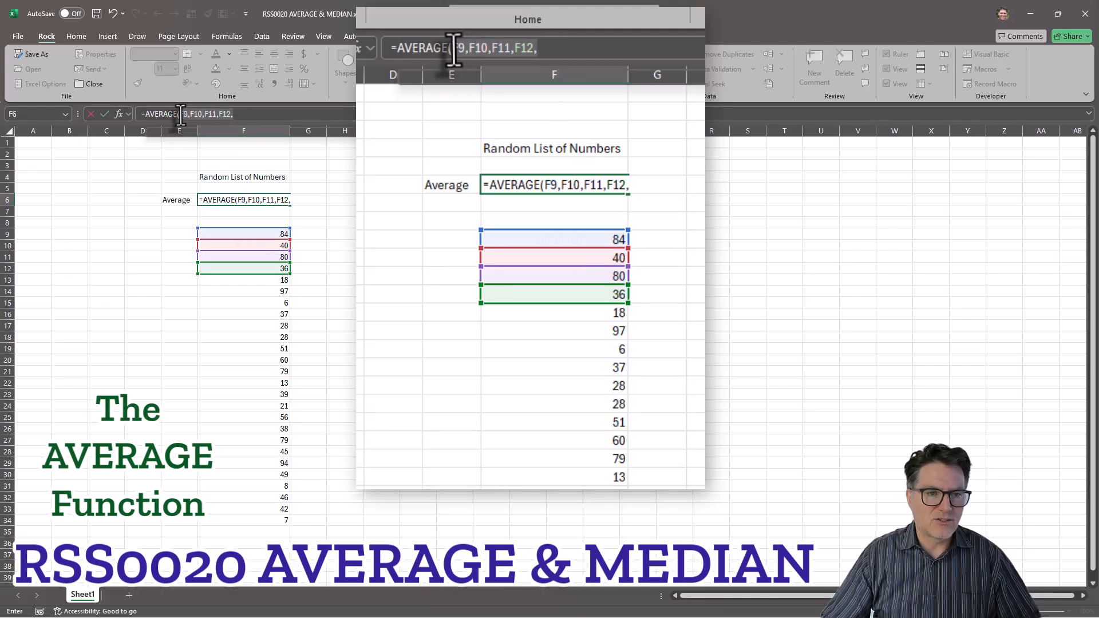
left_click_drag(233, 229, 243, 517)
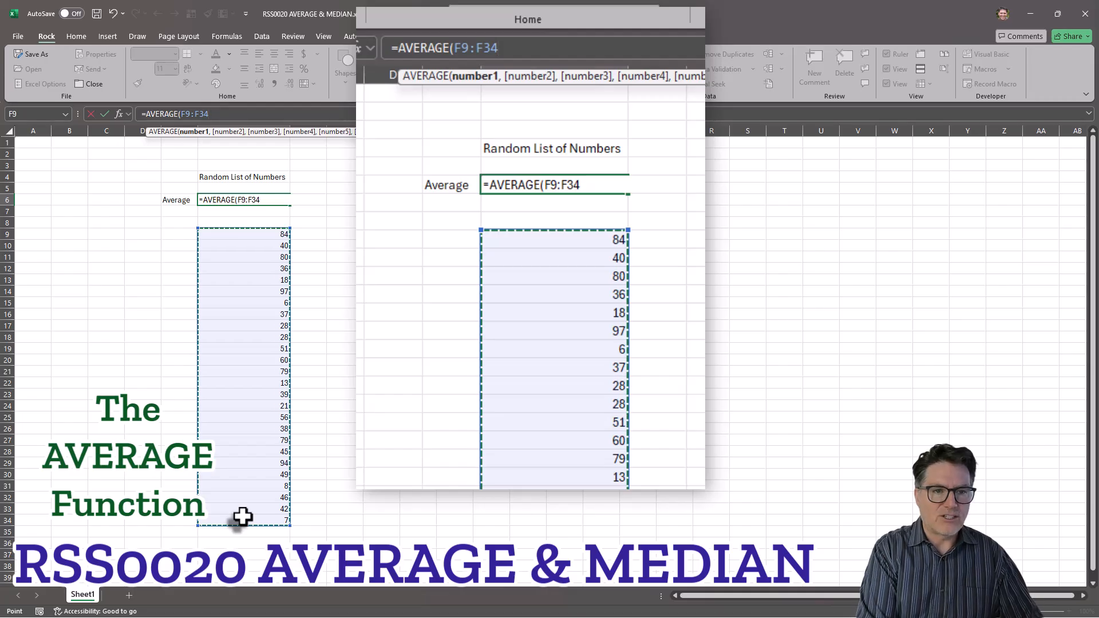
type(")")
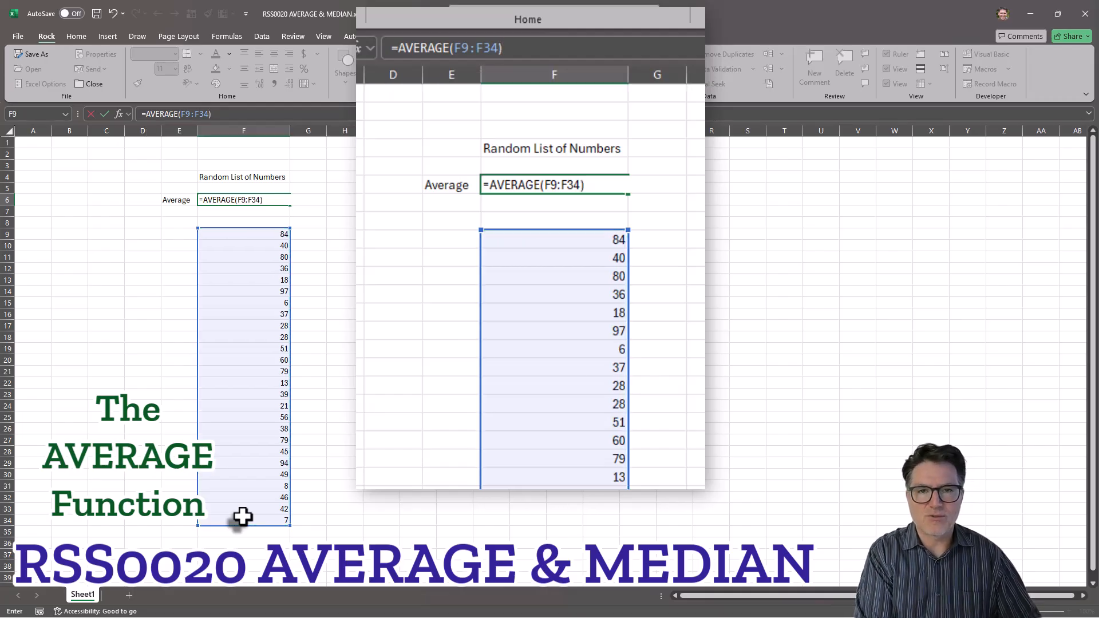
key("Return")
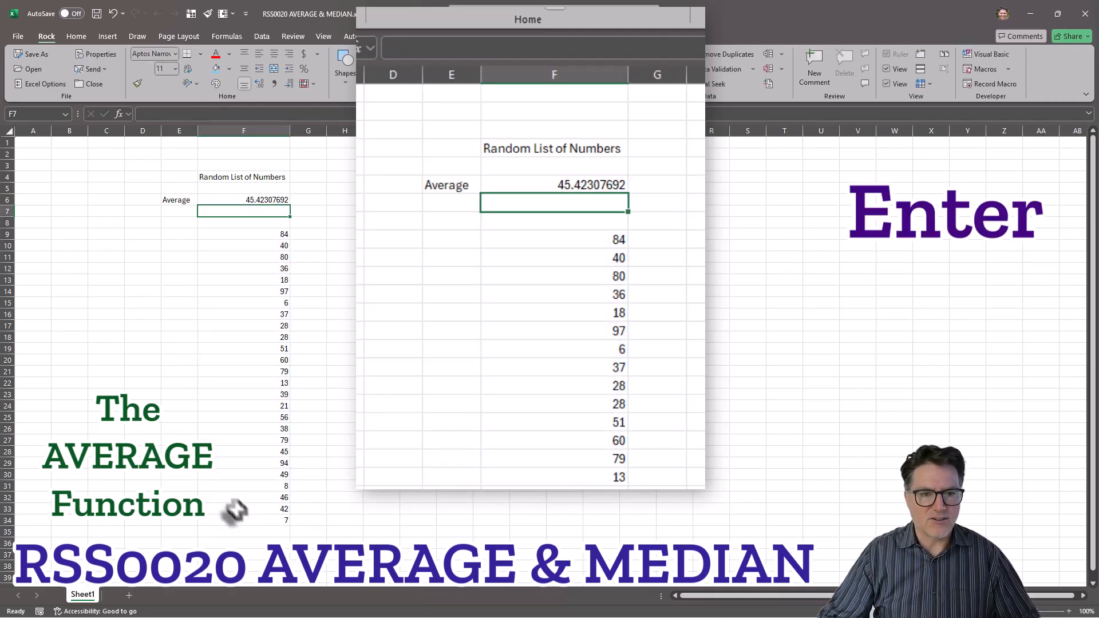
Reduce the number format of the average in F6 to one decimal place
left_click(265, 201)
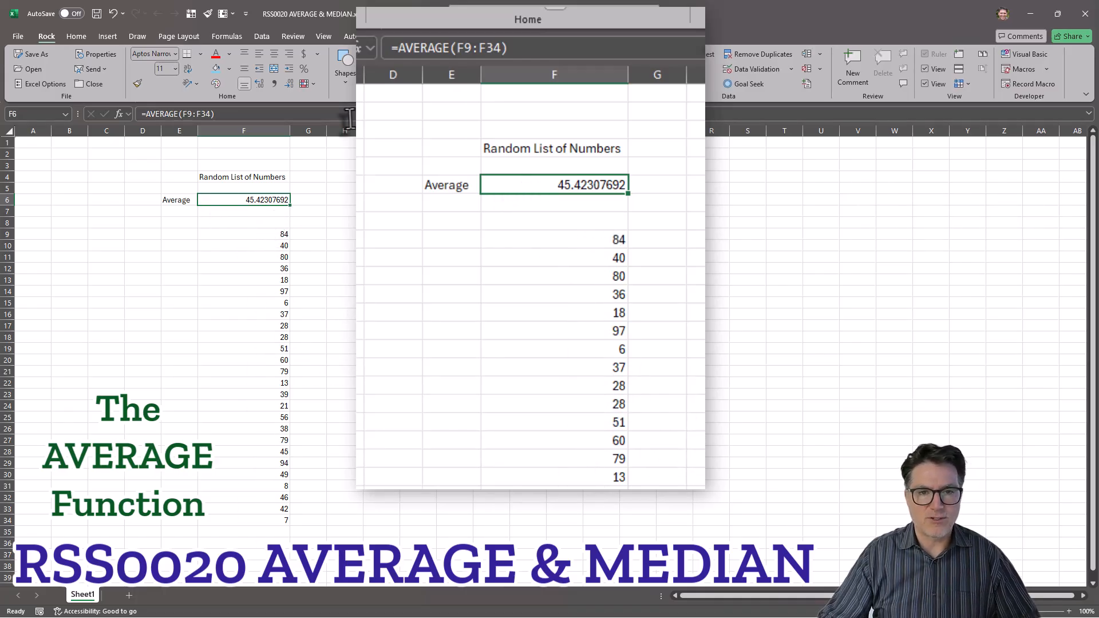
left_click(291, 83)
left_click(290, 83)
left_click(291, 83)
left_click(291, 83)
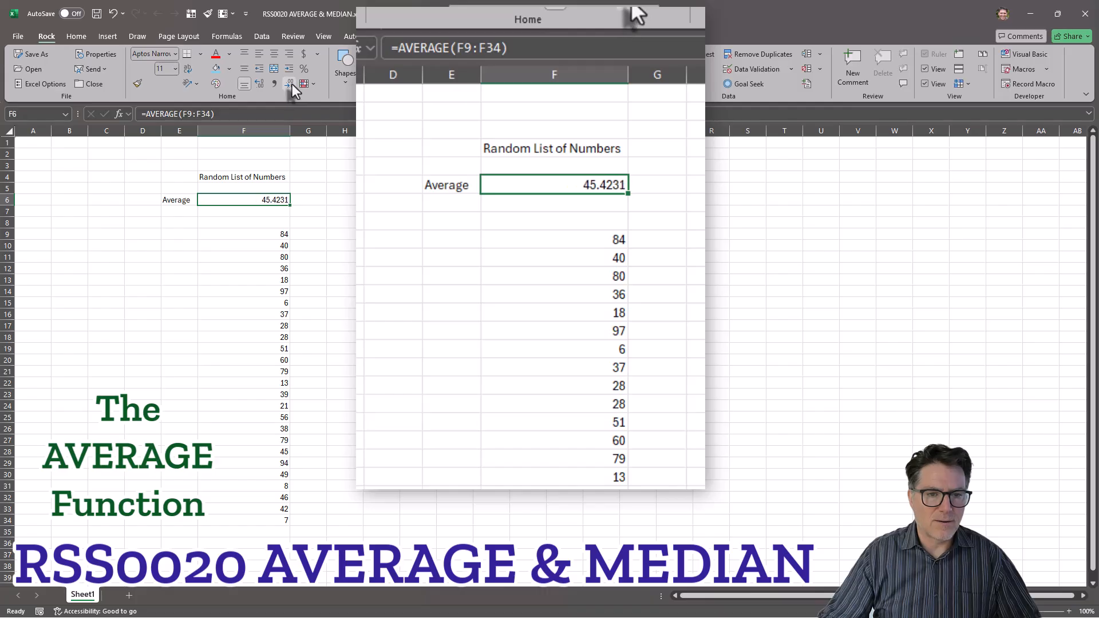
left_click(291, 84)
left_click(292, 84)
left_click(291, 84)
left_click(179, 212)
left_click(245, 200)
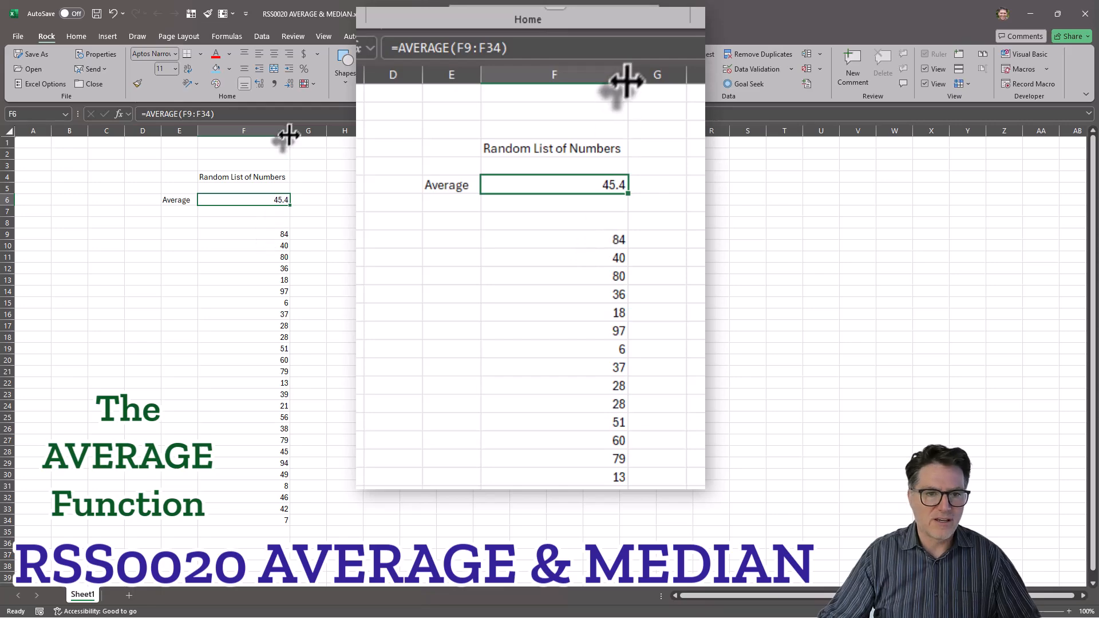
Increase the number format of the average in F6 to seven decimal places
left_click(260, 83)
left_click(260, 83)
left_click(260, 83)
left_click(260, 83)
left_click(260, 83)
left_click(260, 83)
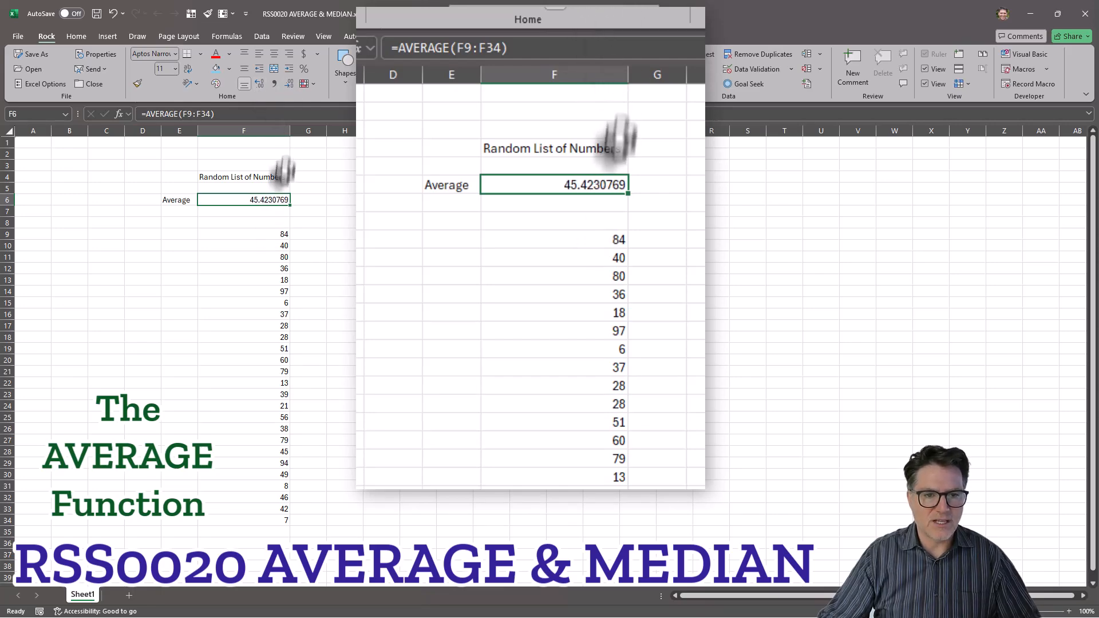
Enter the label "OG Average" in cell E7, below the Average label
left_click(181, 212)
type("OG Average")
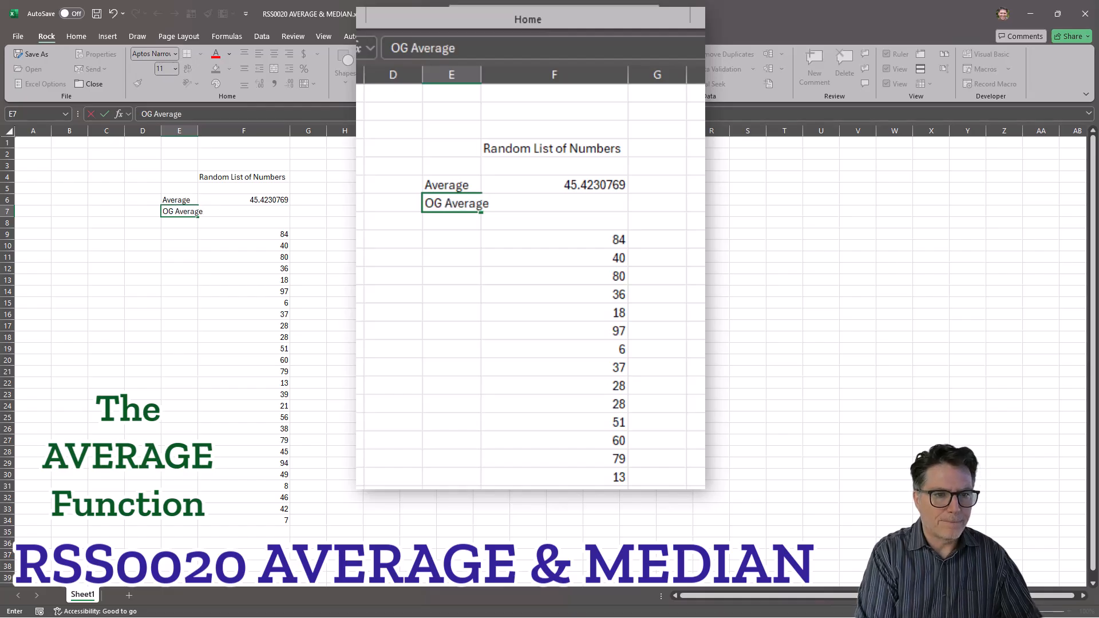
key("Tab")
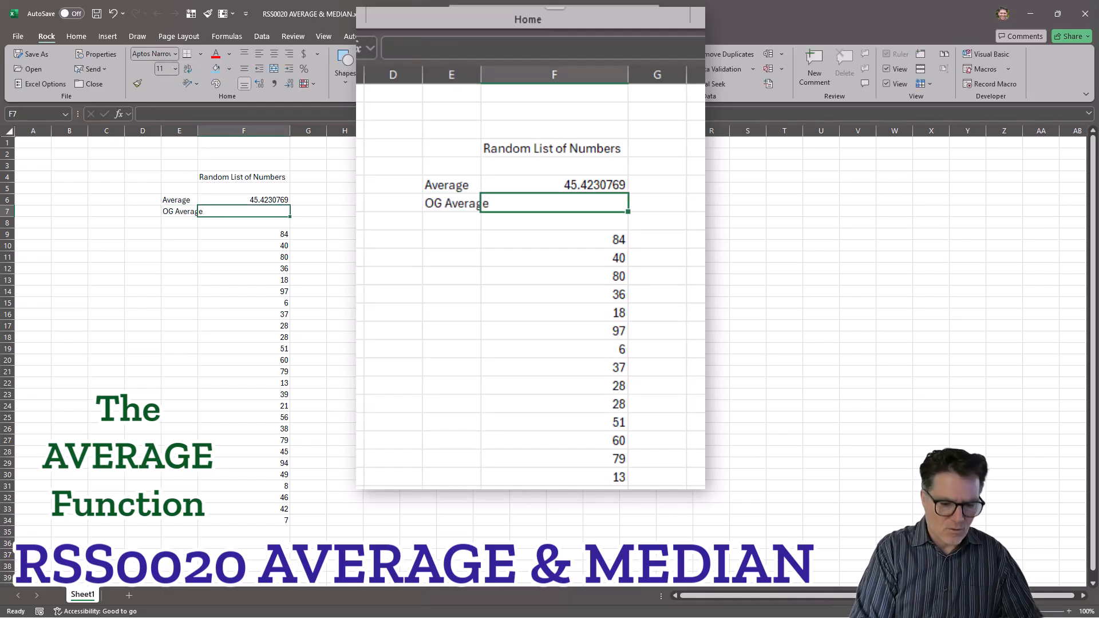
Calculate the average manually in F7 with the formula =SUM(F9:F34)/COUNT(F9:F34)
type("=sum")
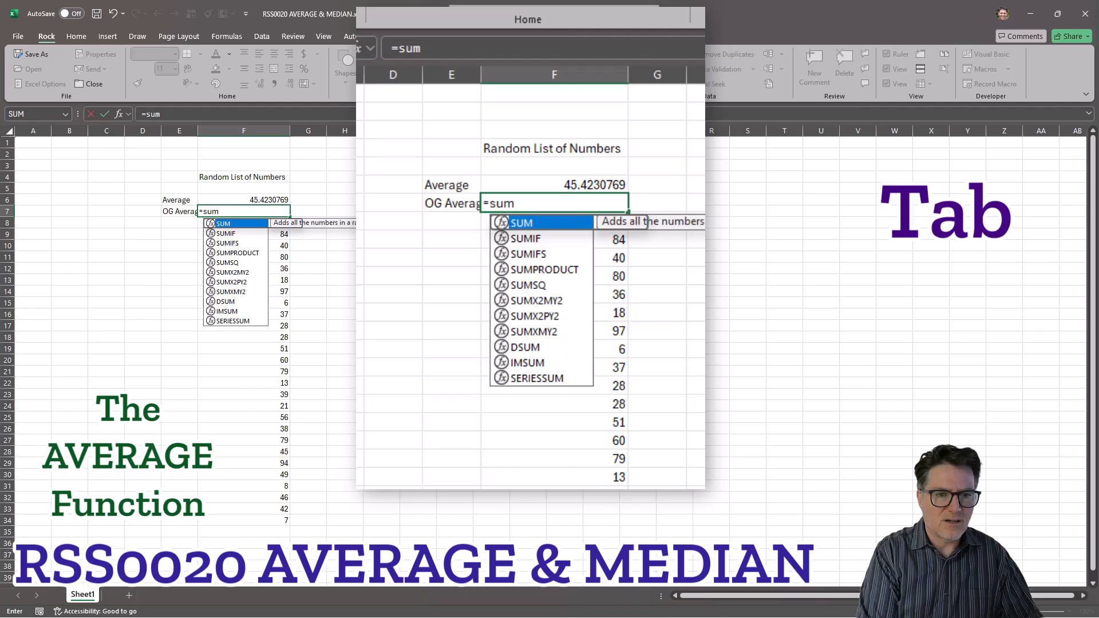
key("Tab")
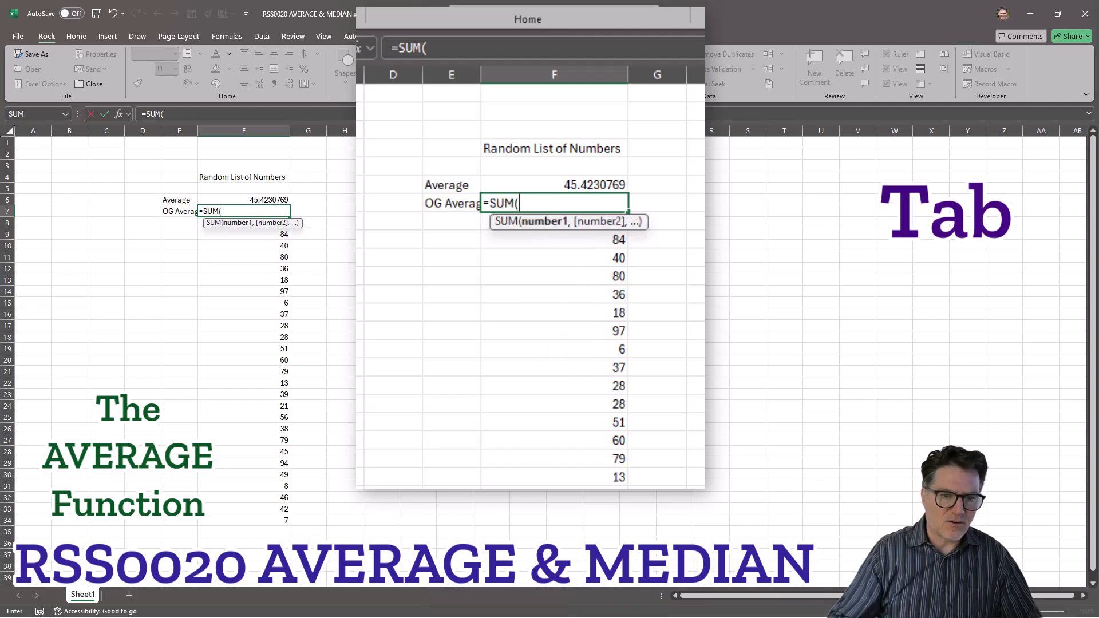
left_click_drag(243, 234, 238, 520)
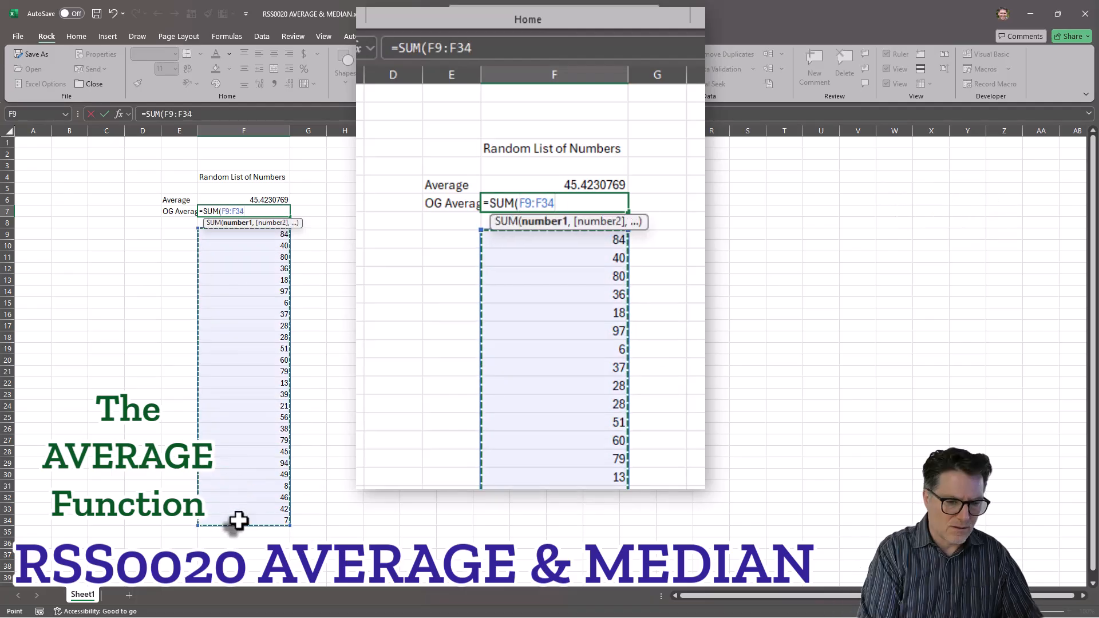
type(")/c")
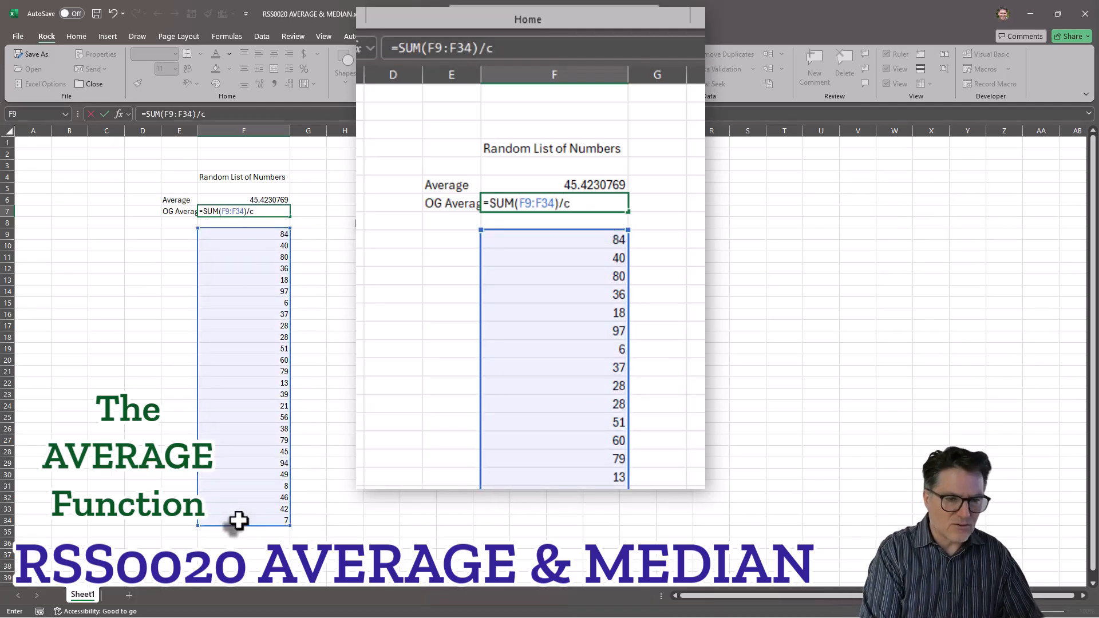
type("oun")
key("Tab")
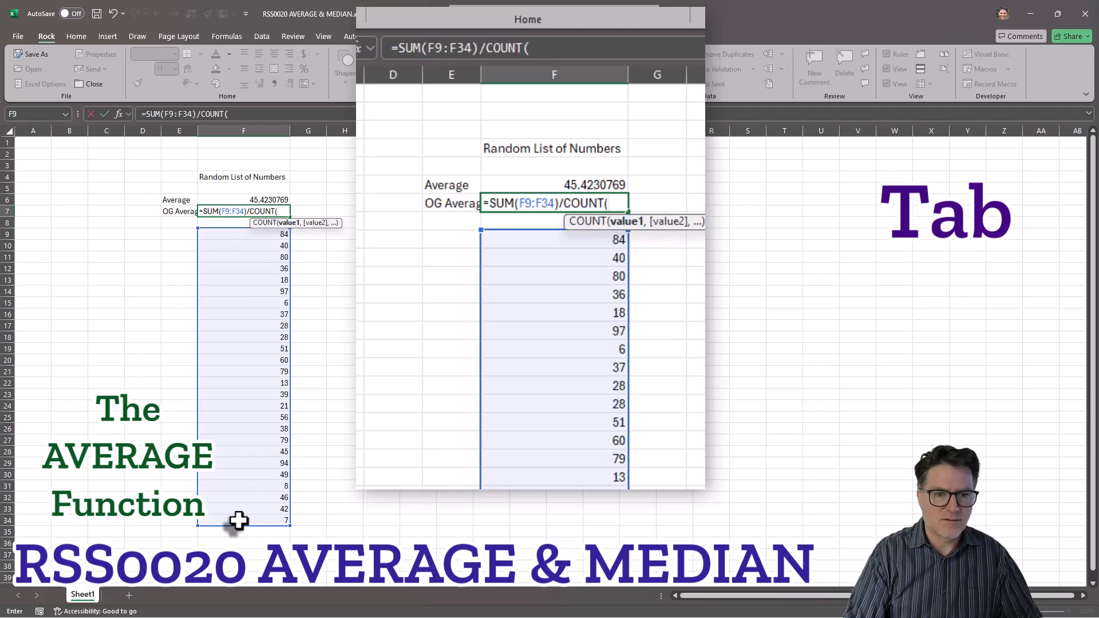
left_click_drag(241, 236, 223, 515)
type(")")
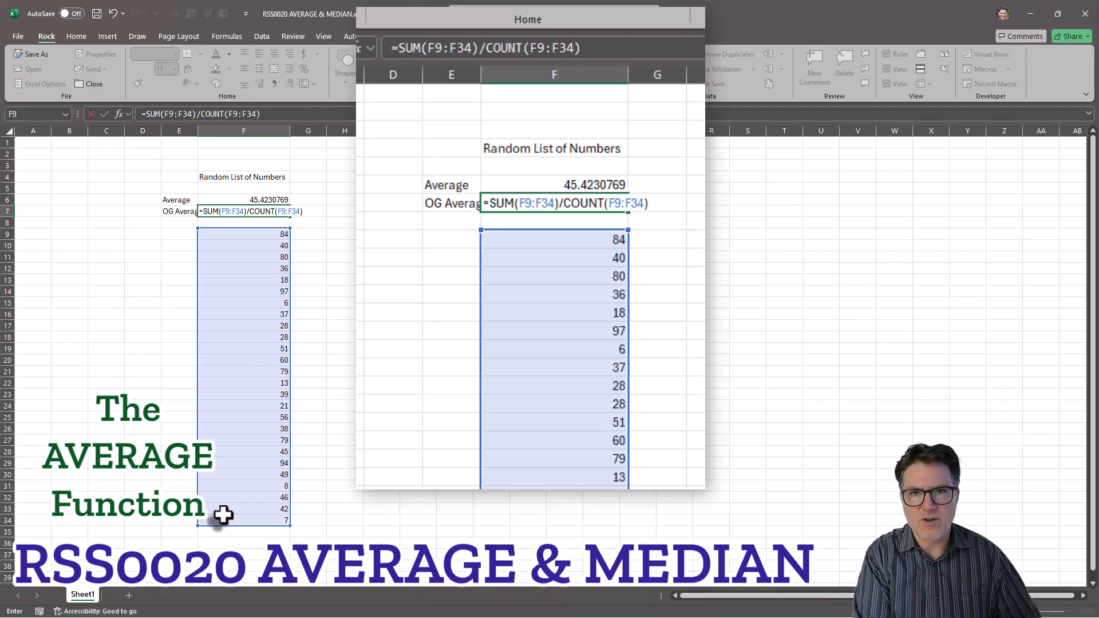
key("Return")
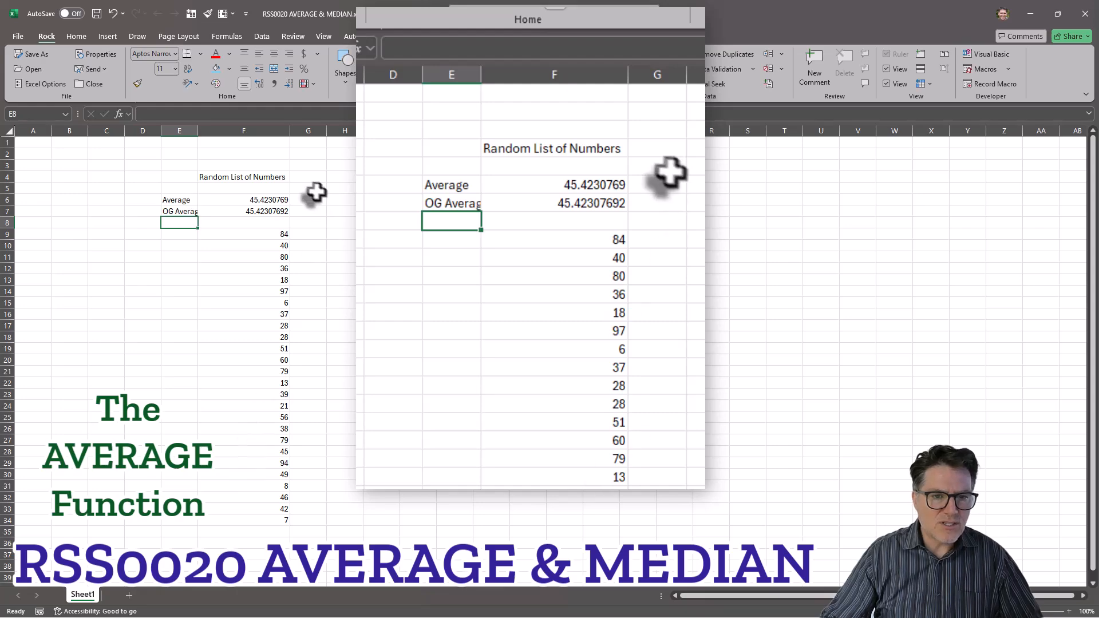
Extend the average in F6 to eight decimal places and autofit column E to its labels
left_click(271, 197)
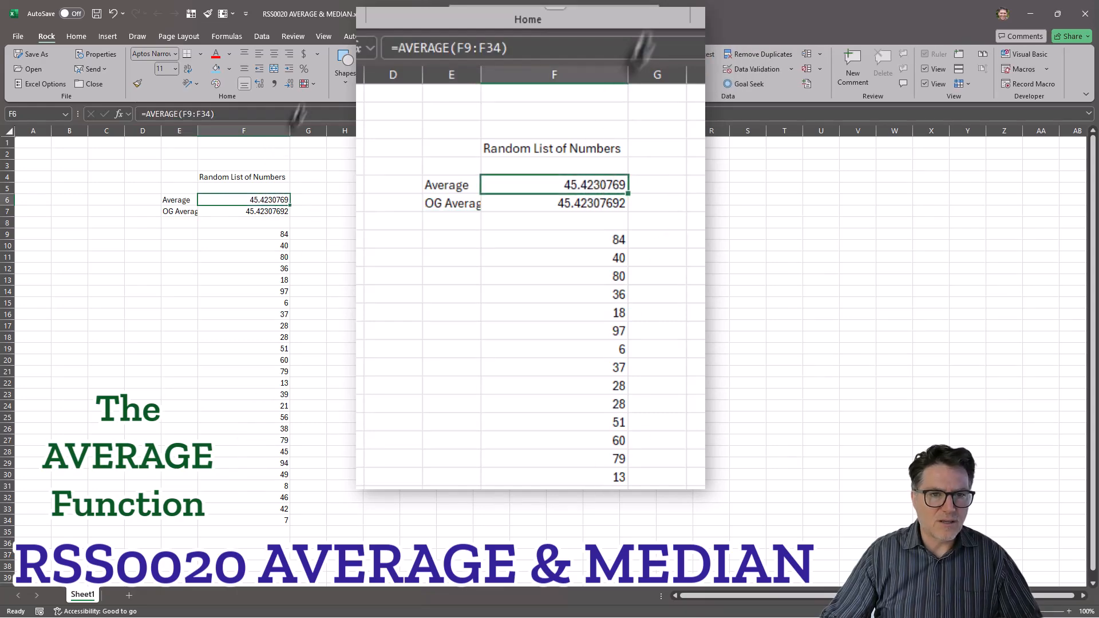
left_click(259, 83)
left_click(366, 212)
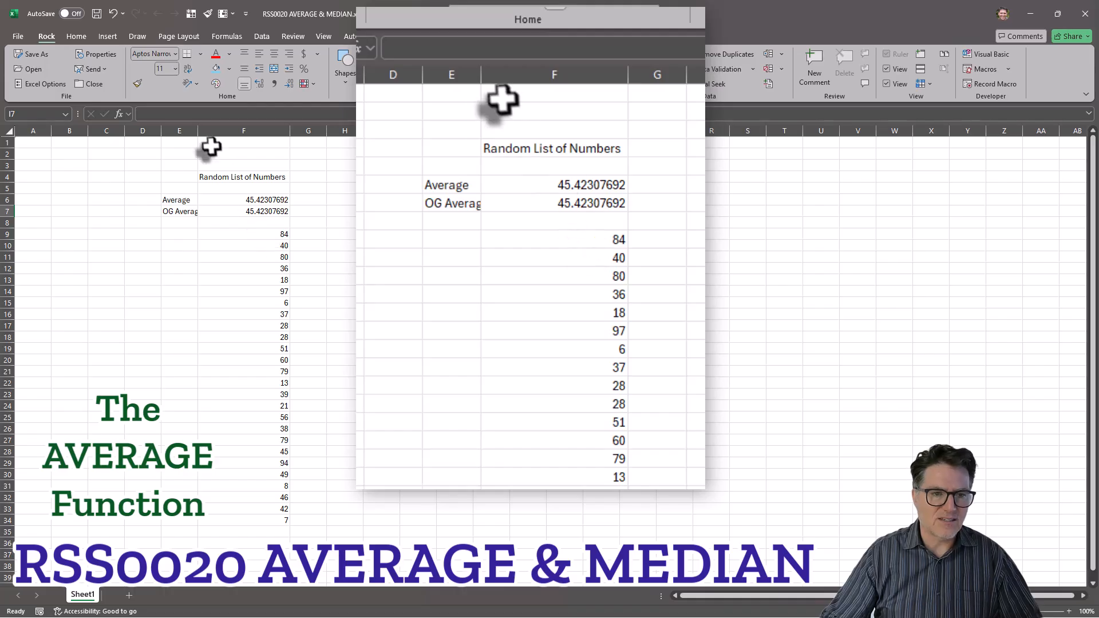
double_click(198, 131)
left_click(248, 202)
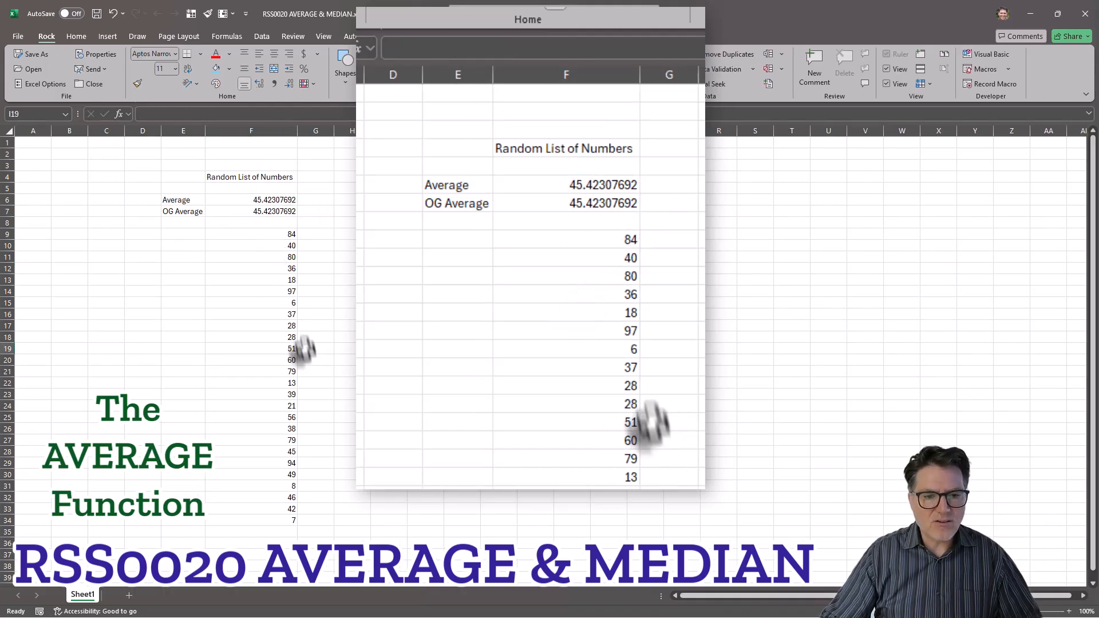
Set the value in cell F16 of the number list to 0
left_click(263, 316)
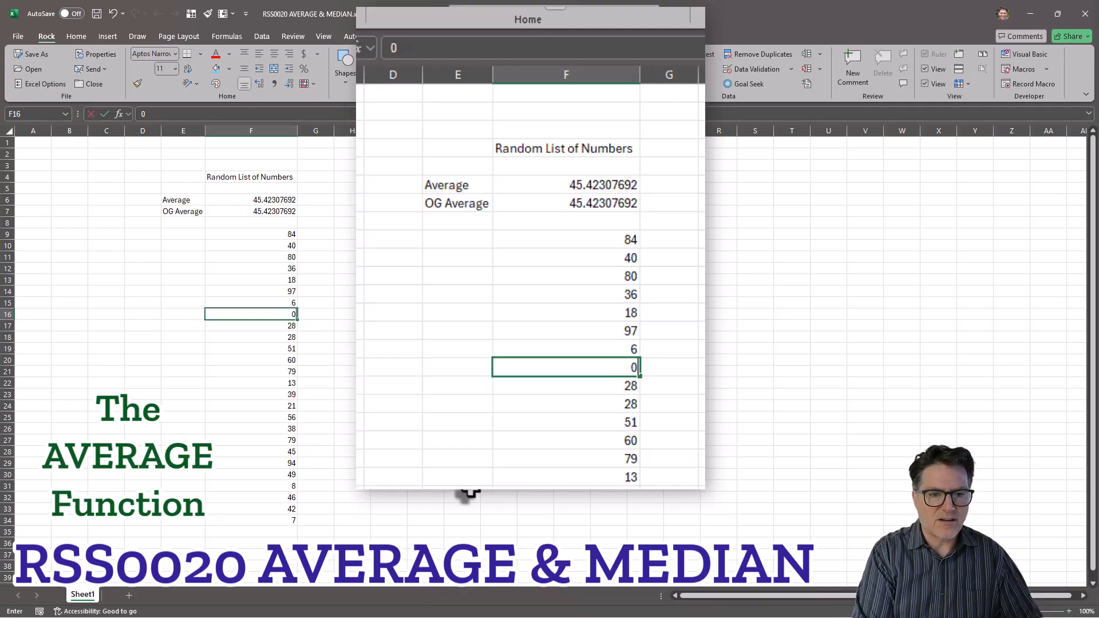
key("Return")
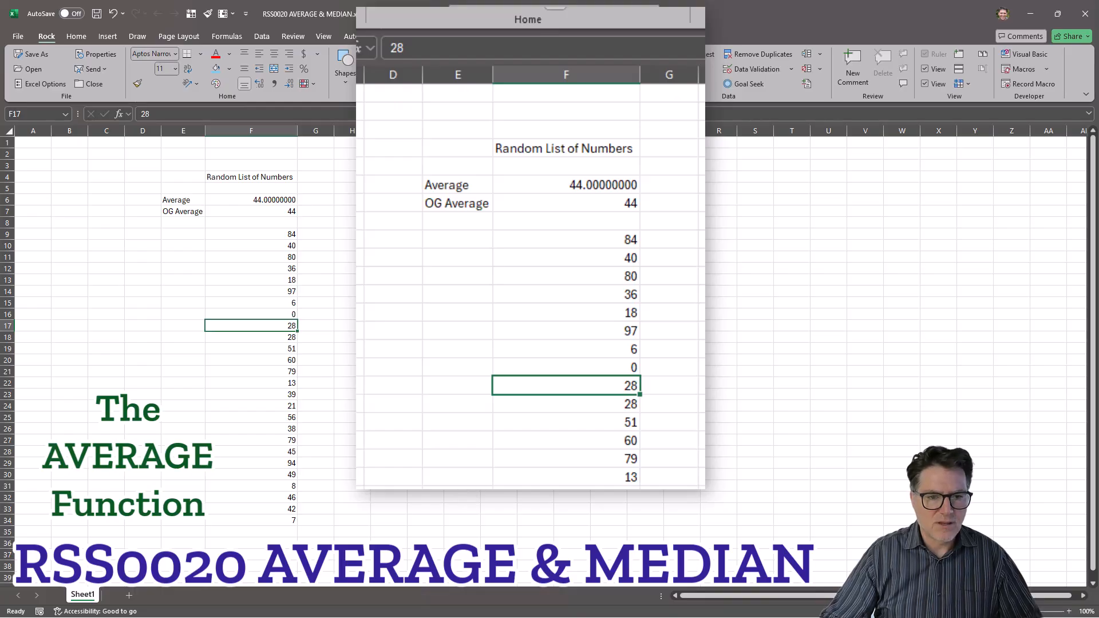
Extend the manual average in F7 to eight decimal places
left_click(277, 315)
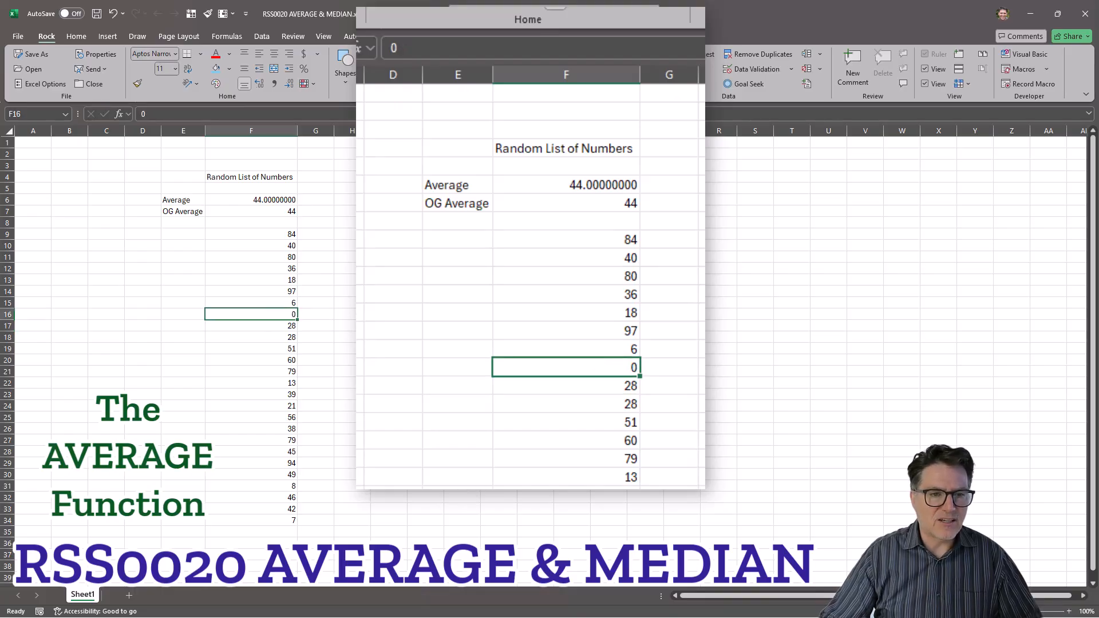
left_click(268, 211)
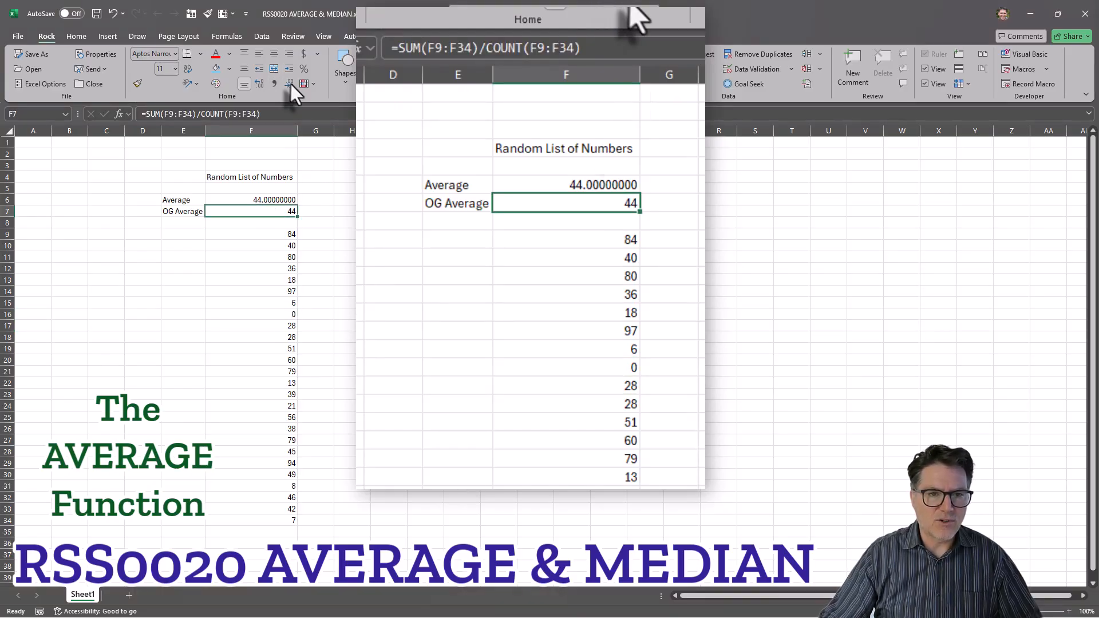
left_click(260, 83)
left_click(259, 83)
left_click(259, 84)
left_click(260, 84)
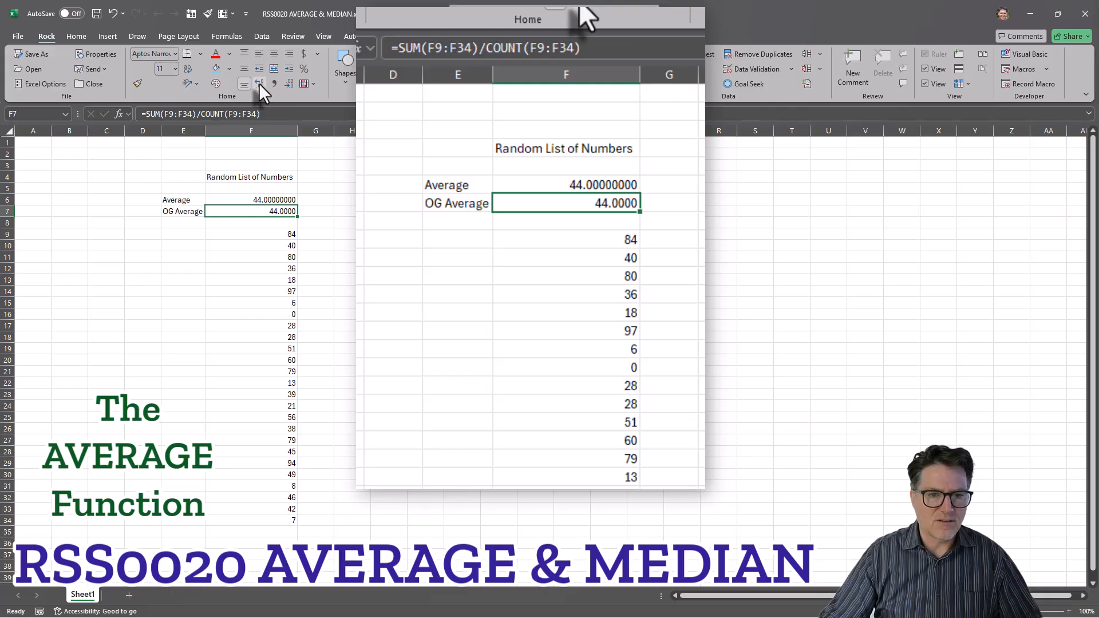
left_click(260, 84)
left_click(259, 83)
left_click(259, 83)
left_click(260, 84)
left_click(260, 314)
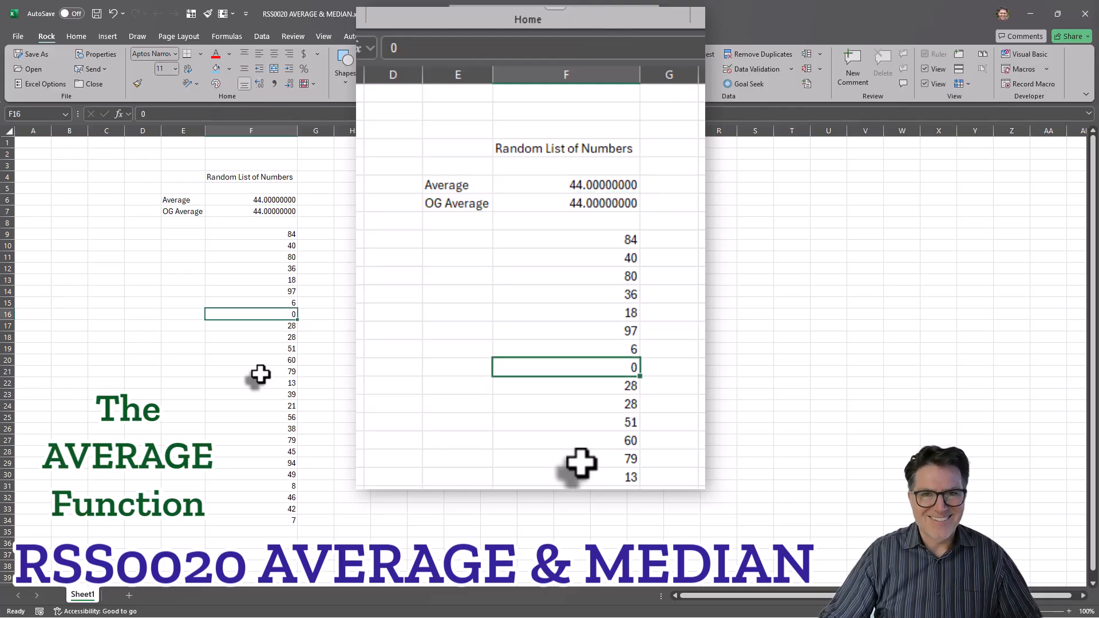
key("Up")
key("Up")
key("Up")
key("Up")
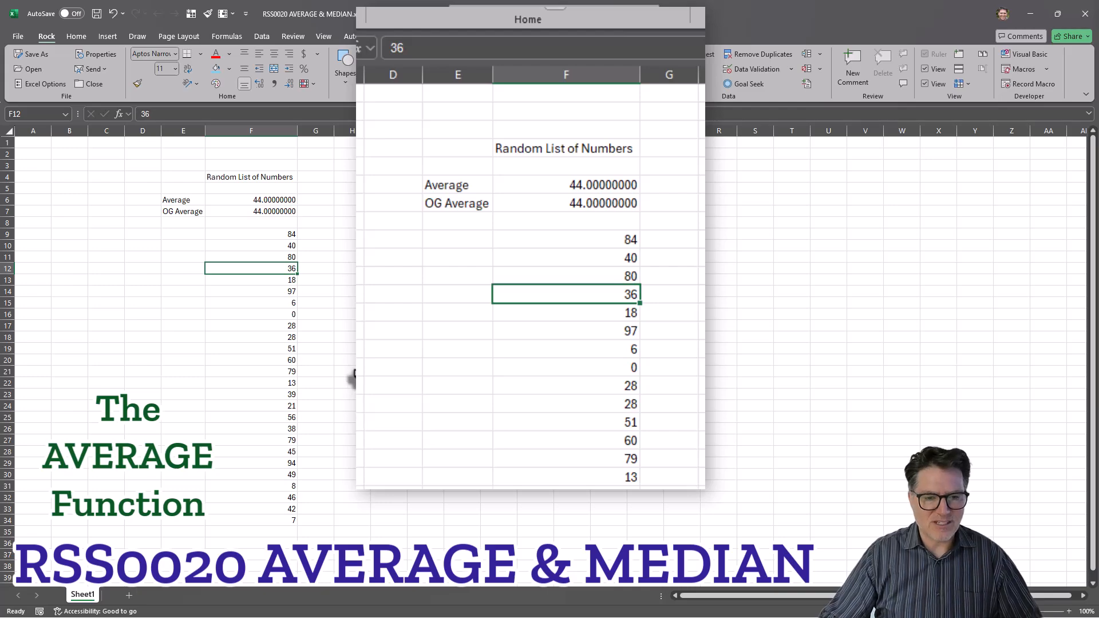
left_click(262, 315)
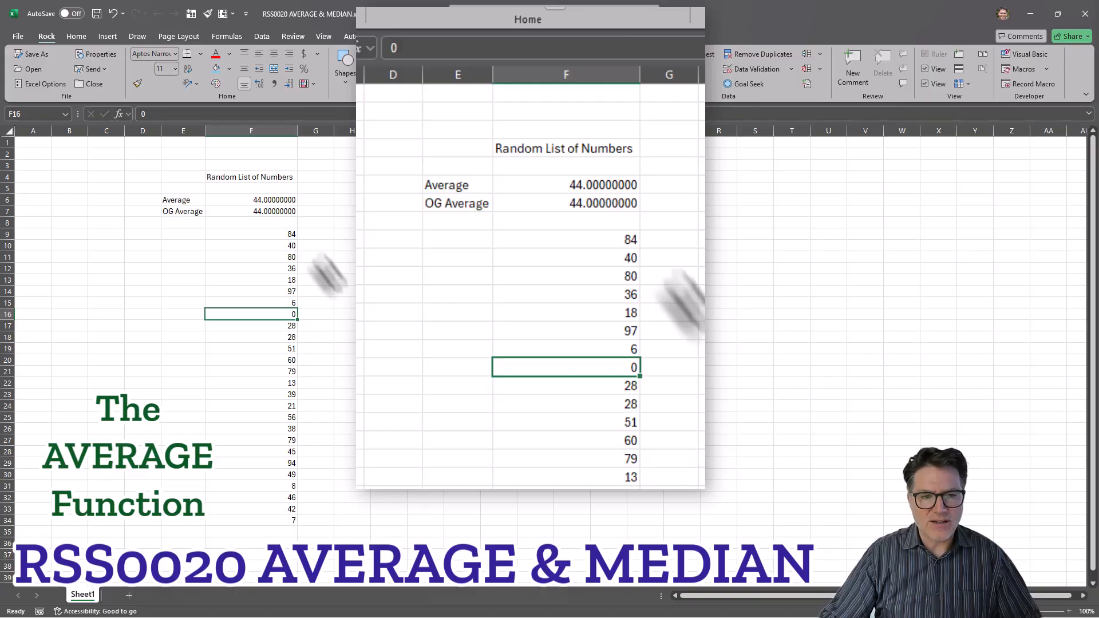
Examine the COUNT(F9:F34) part of the formula in F7 and check it against the count of the list F9:F34
left_click(235, 211)
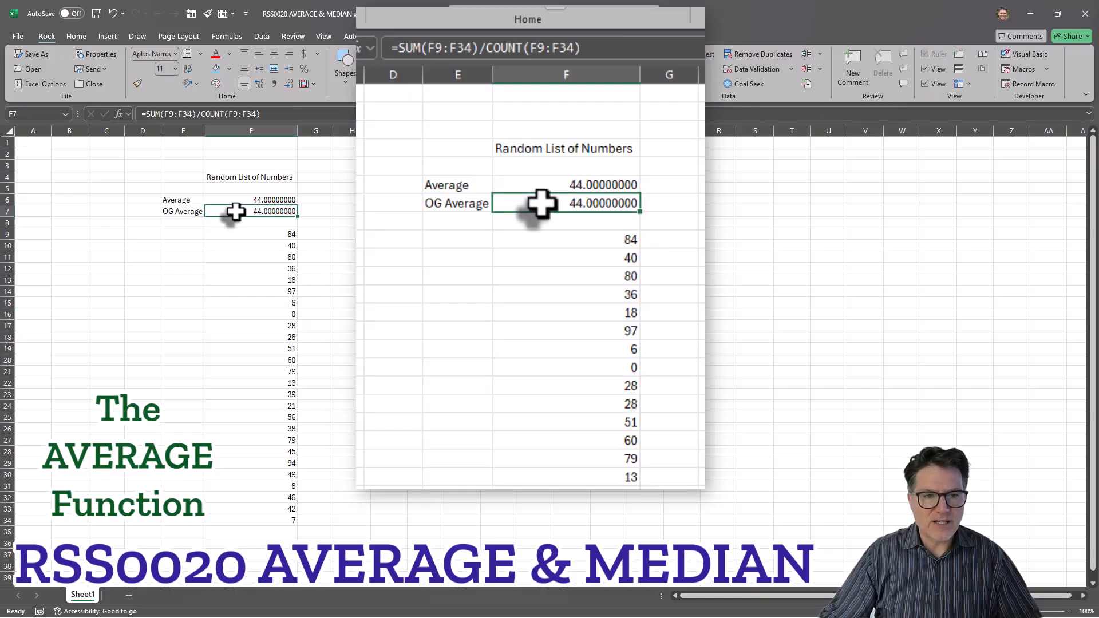
left_click(200, 114)
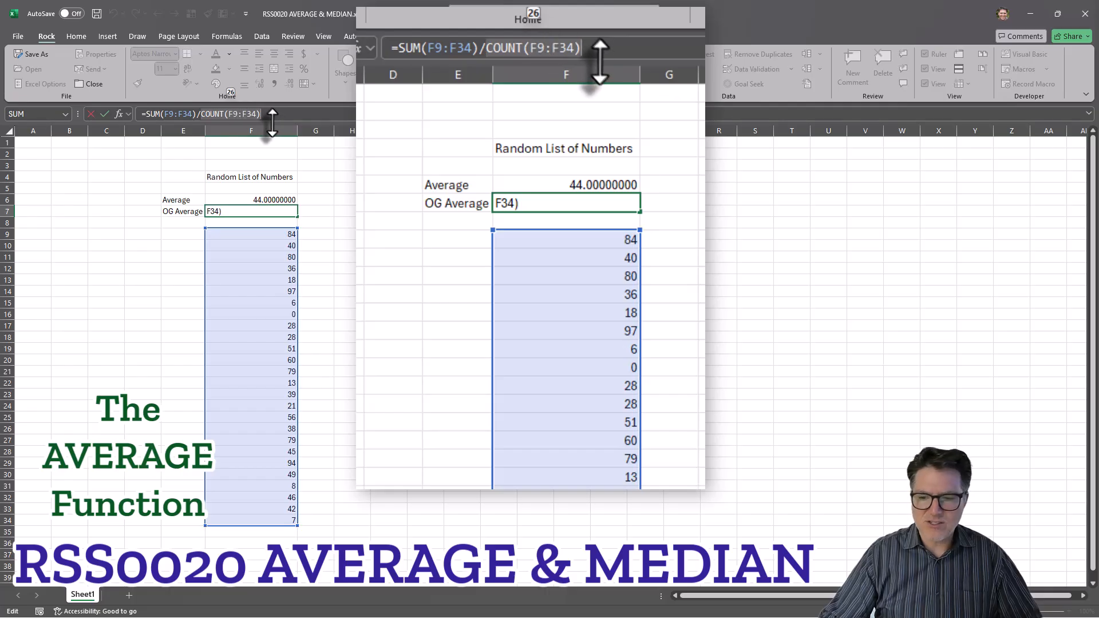
left_click(425, 234)
key("Return")
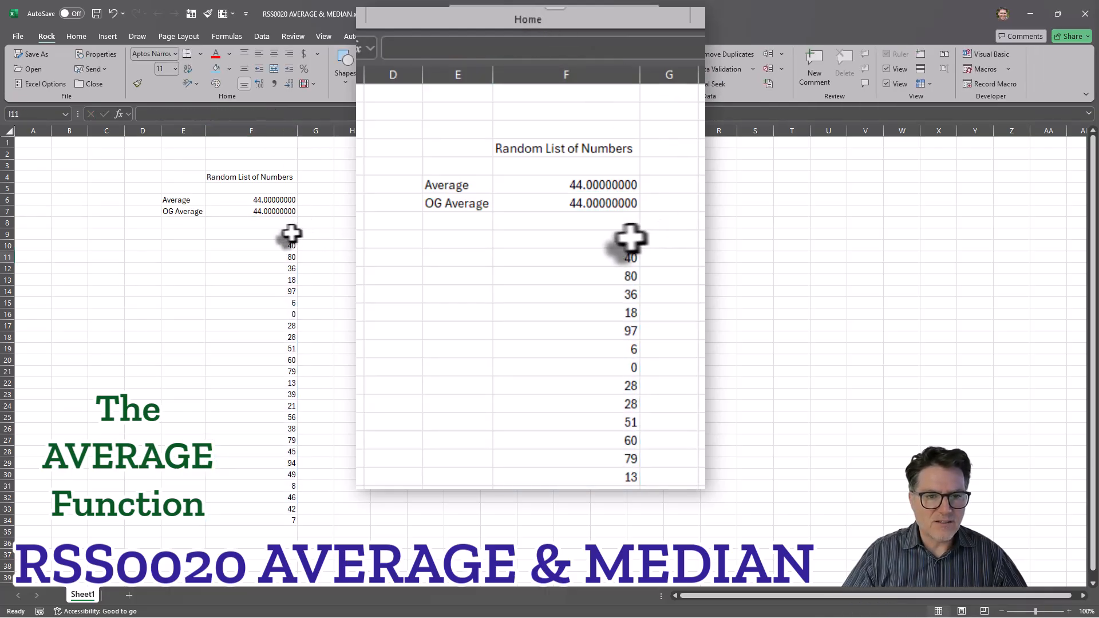
left_click_drag(290, 238, 258, 521)
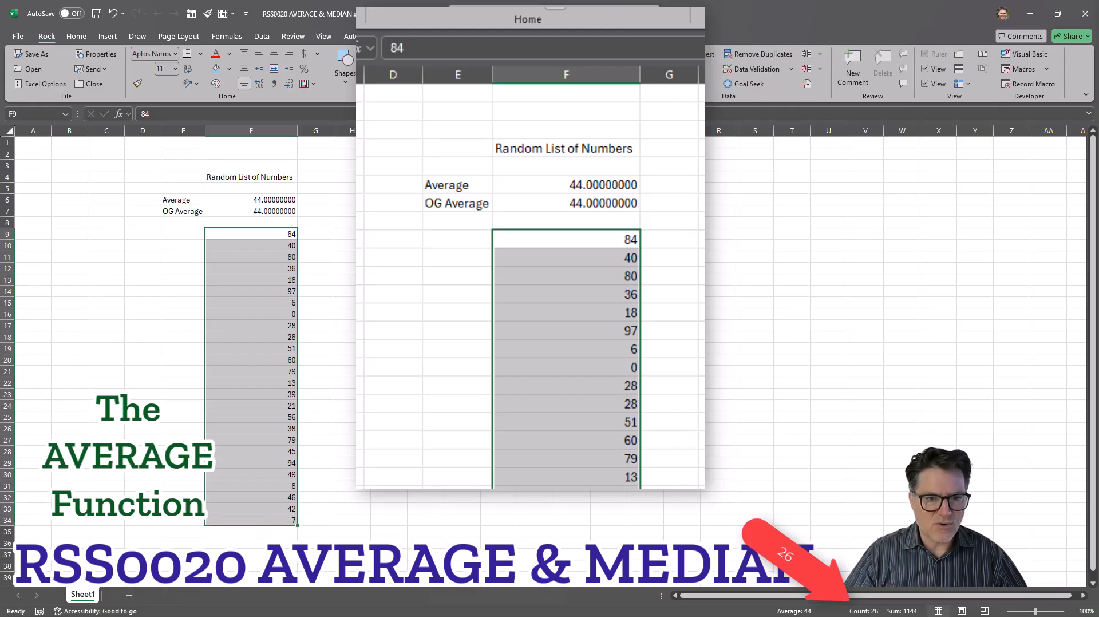
Clear the zero from cell F16 of the number list
left_click(269, 313)
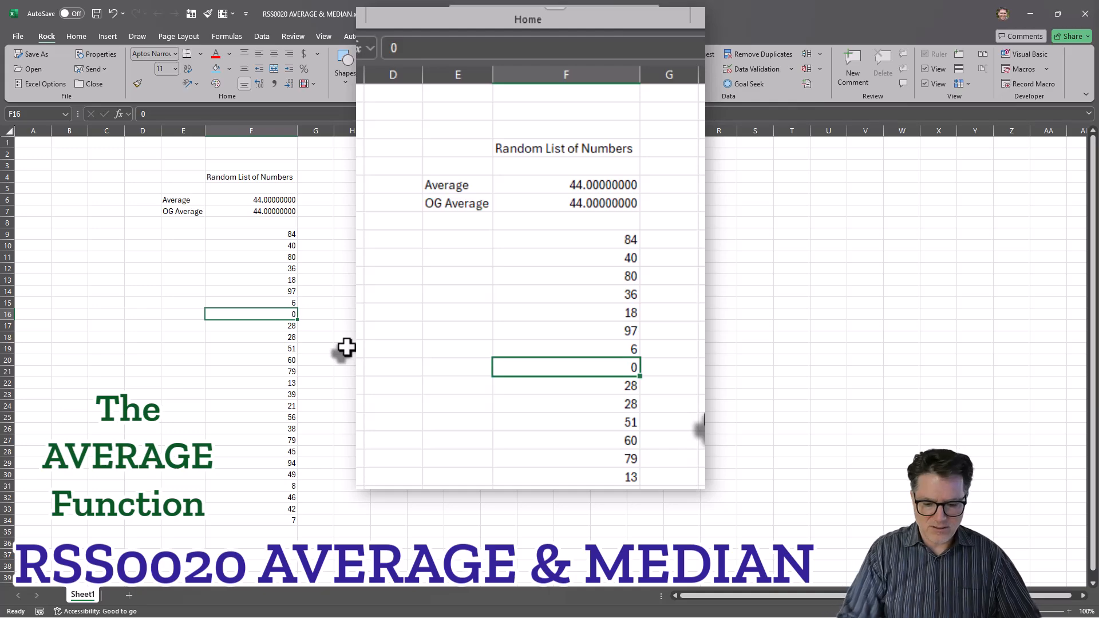
key("Delete")
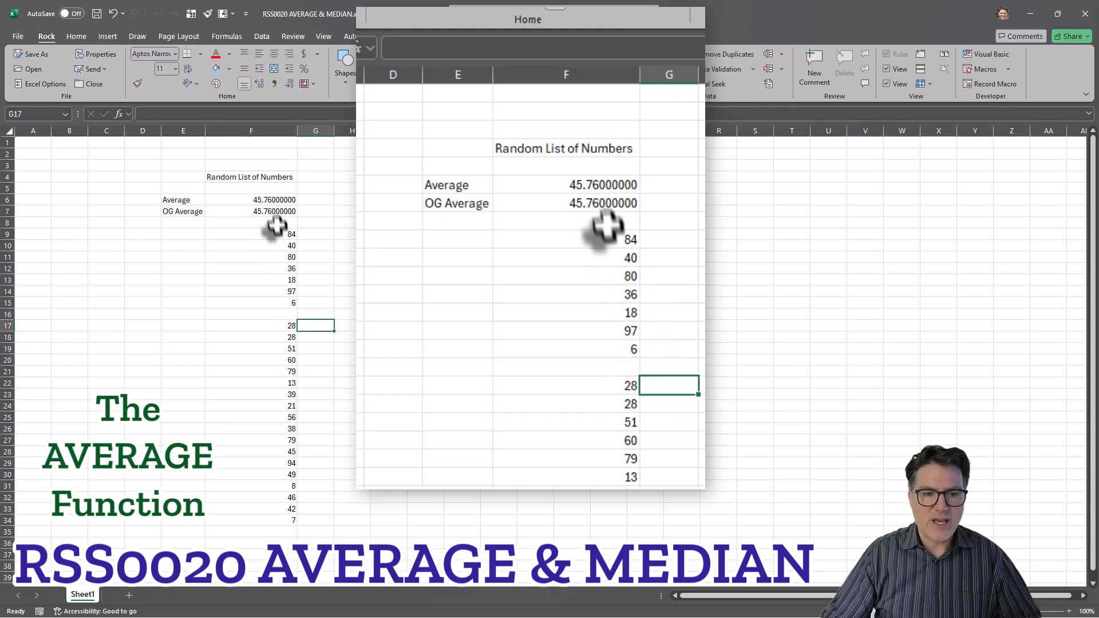
Recheck the COUNT part of the formula in F7, the AVERAGE formula in F6 and the blank cell F16
left_click(274, 212)
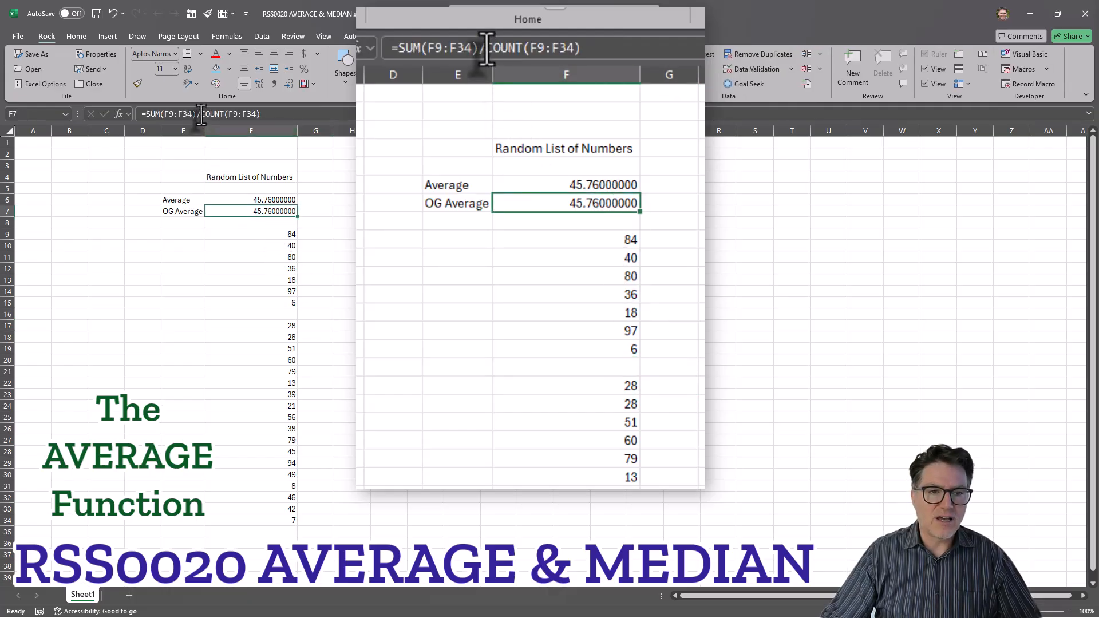
left_click_drag(202, 114, 267, 117)
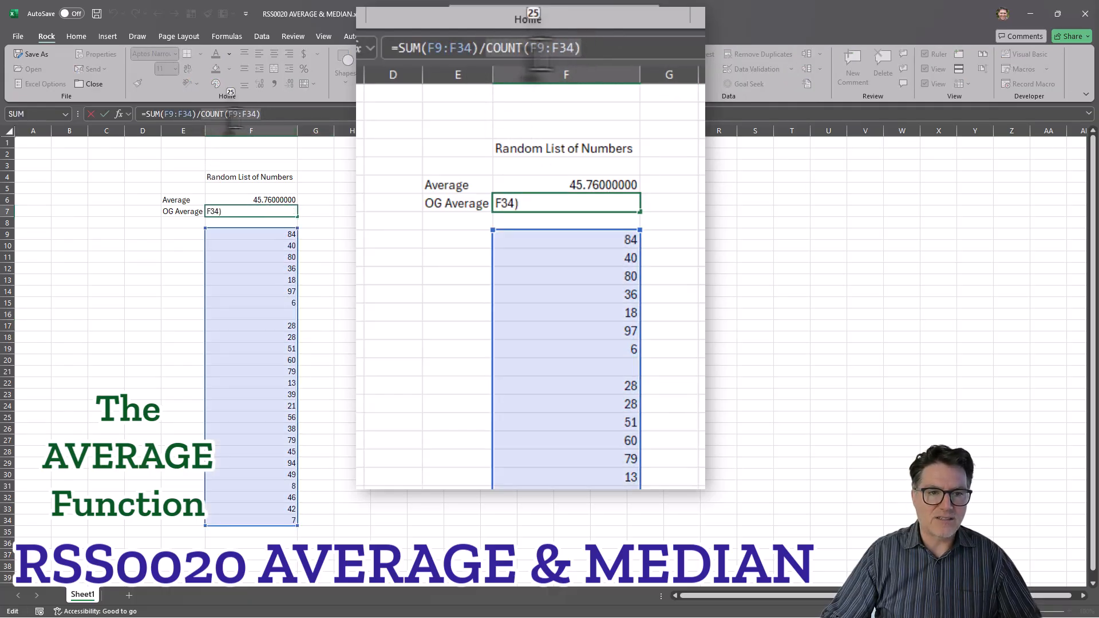
left_click(345, 431)
key("Escape")
left_click(381, 304)
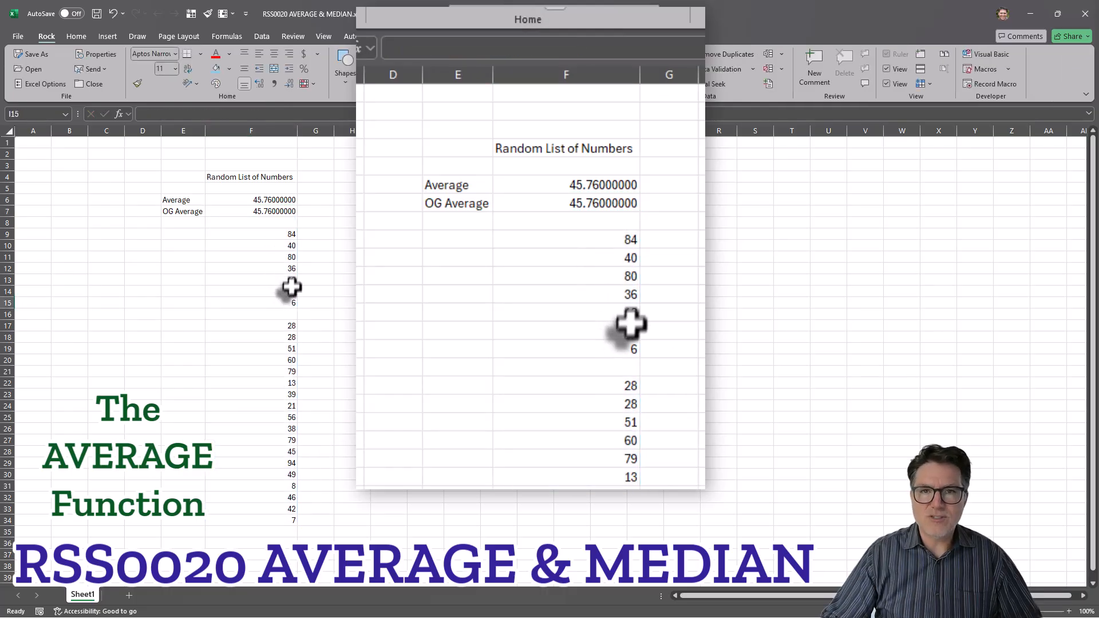
left_click(264, 212)
left_click(268, 202)
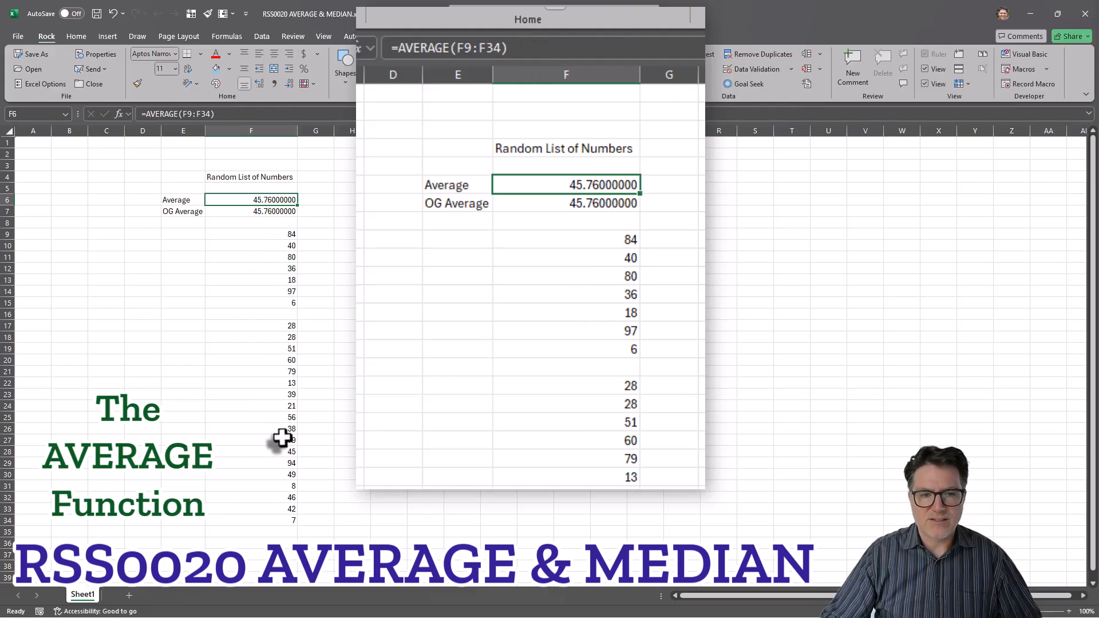
left_click(257, 314)
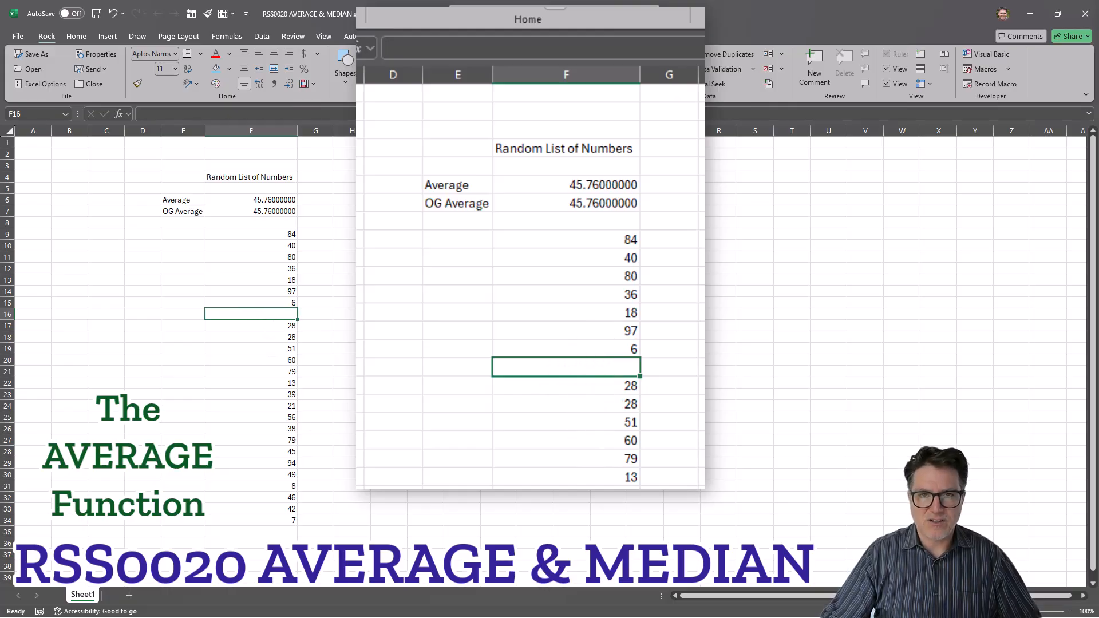
left_click(389, 394)
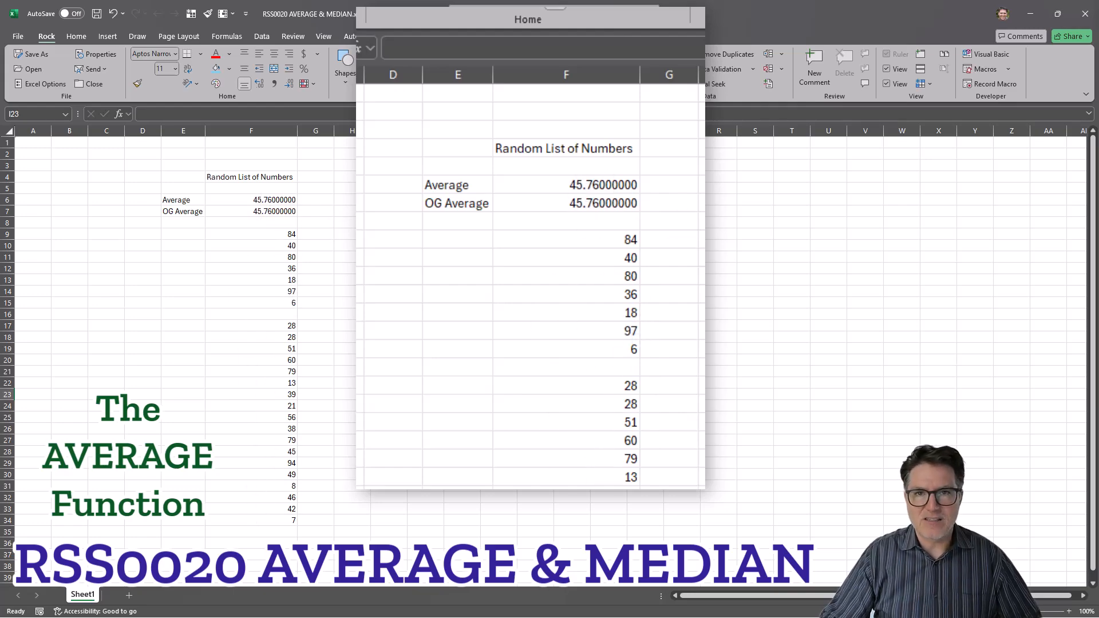
Enter the label "Median" in cell E8, below the OG Average label
left_click(186, 223)
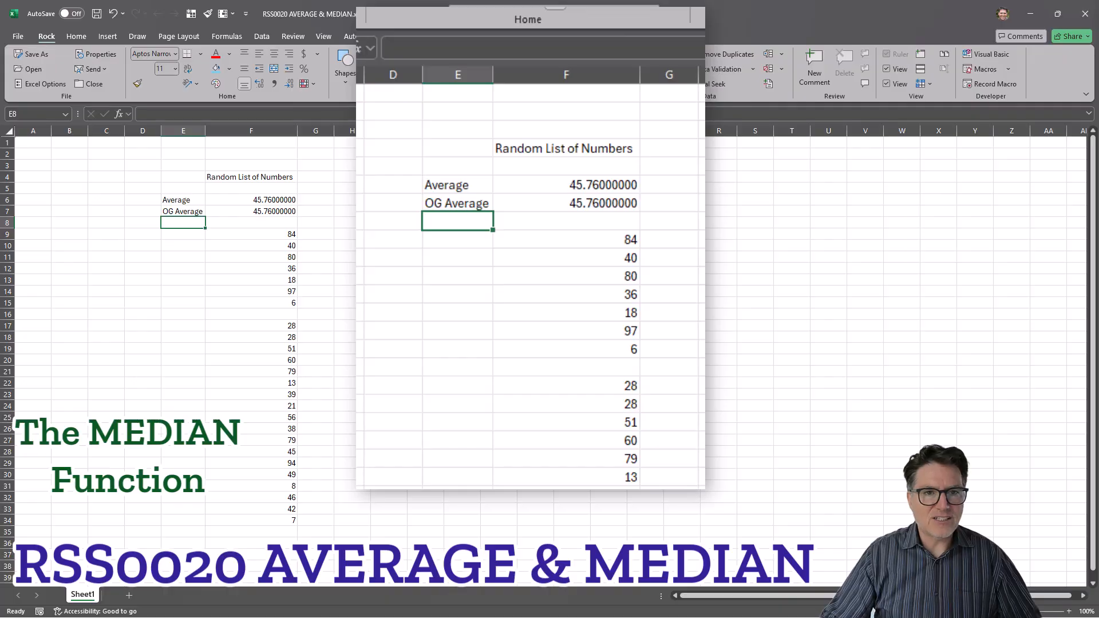
type("Median")
key("Tab")
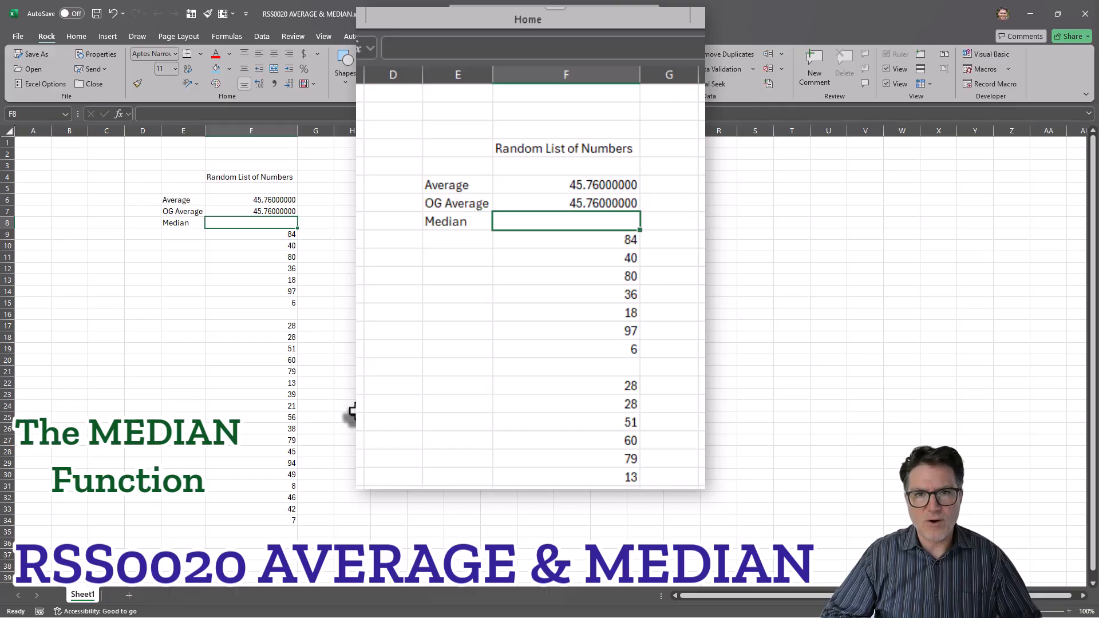
Calculate the median of the number list in F8 with the formula =MEDIAN(F9:F34)
type("=MEDIAN(")
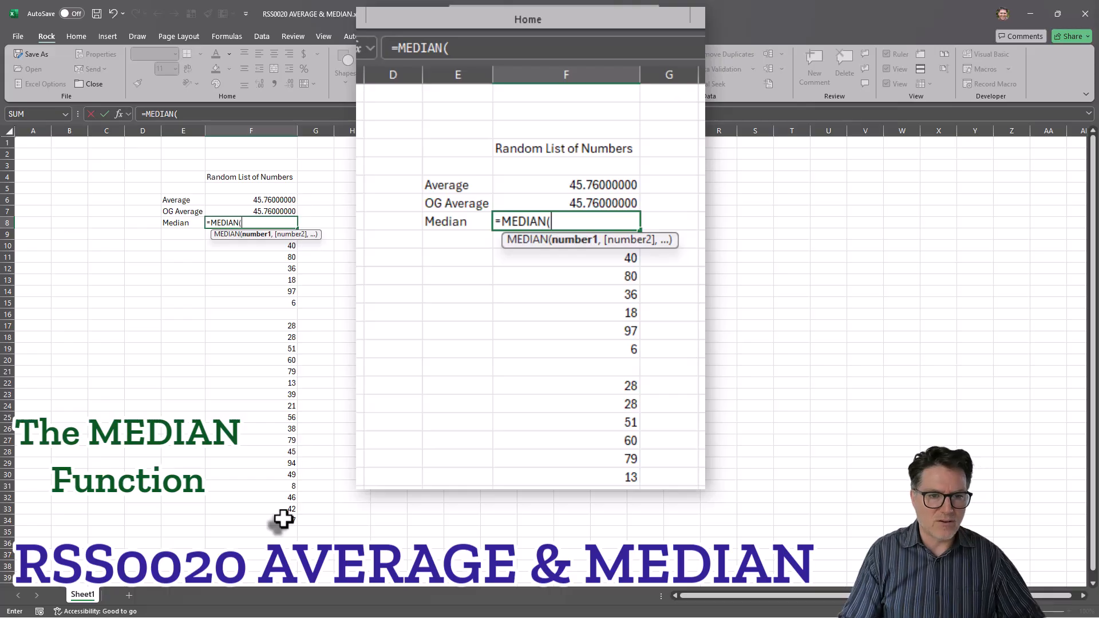
key("Down")
key("shift+Down")
left_click(284, 519, "shift")
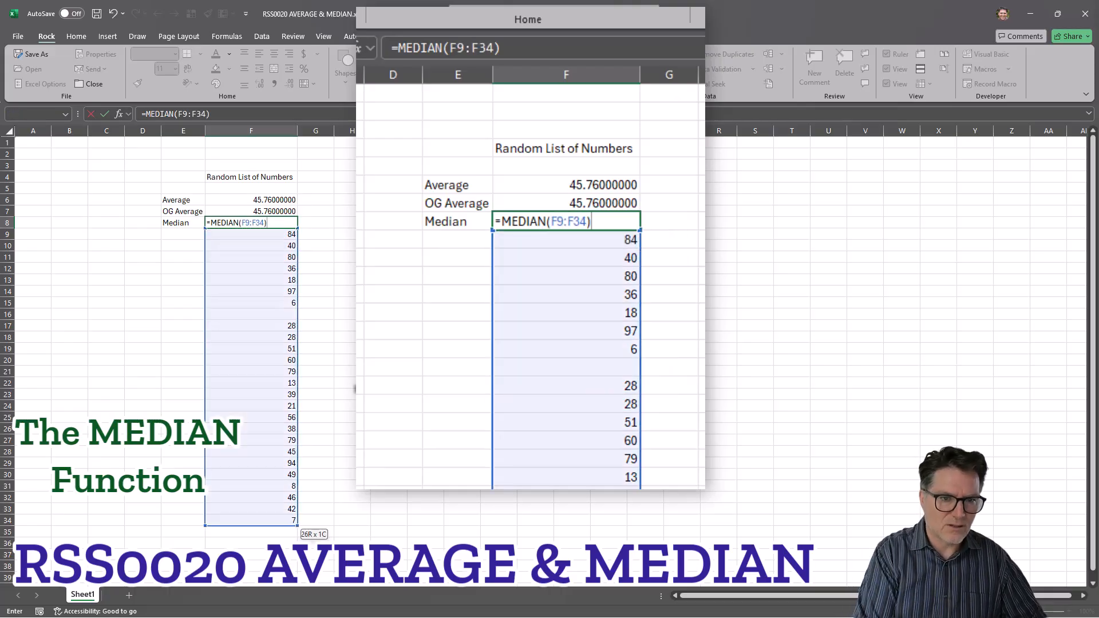
key("Return")
key("Up")
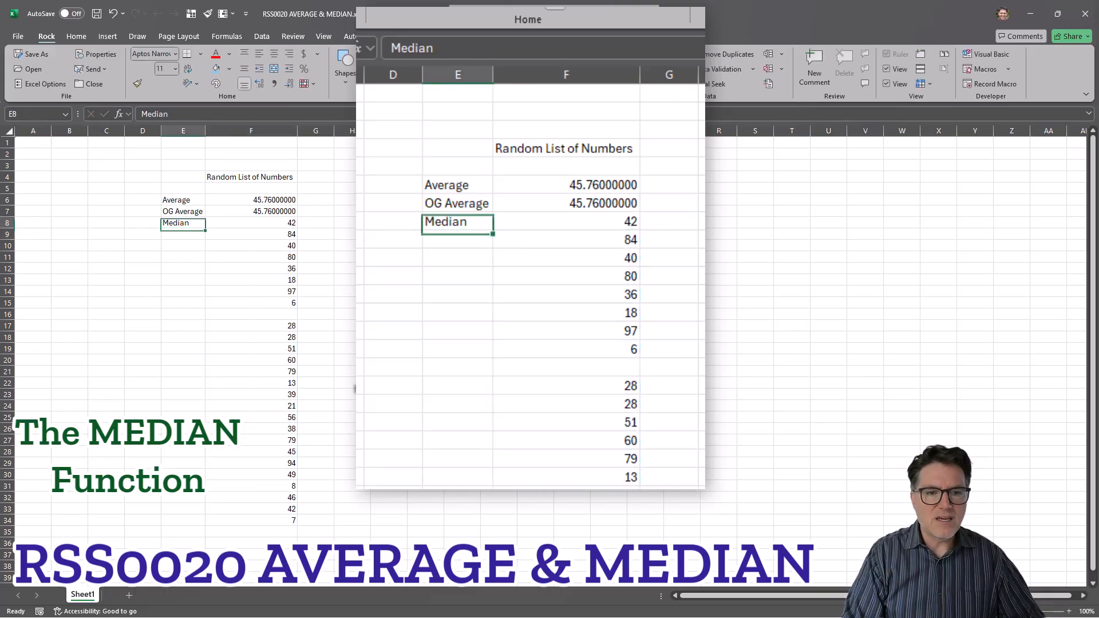
key("Right")
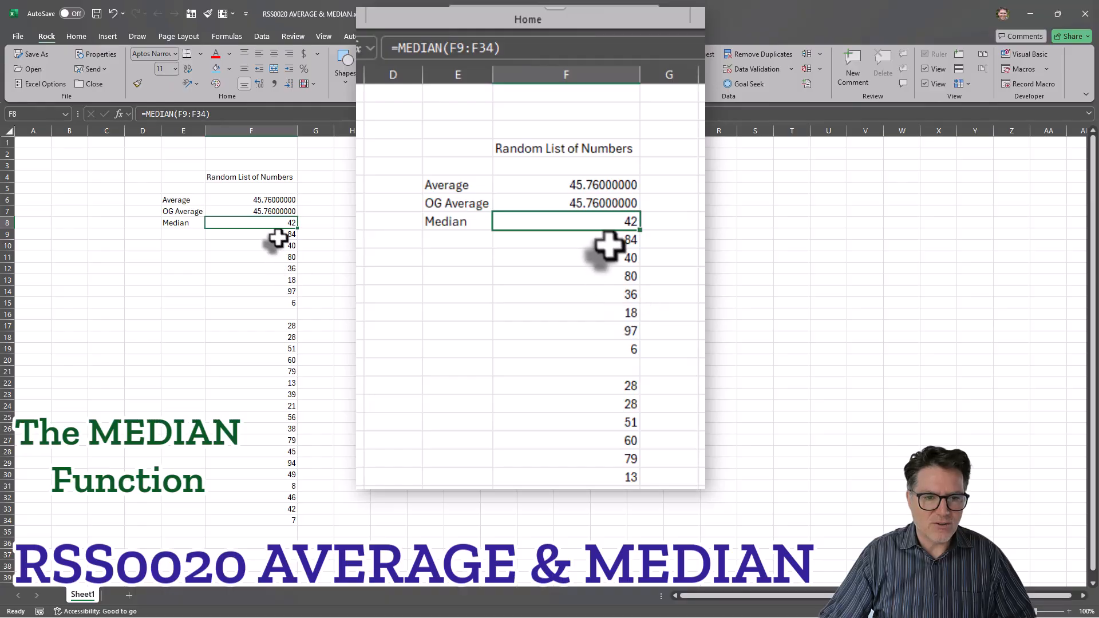
Sort the number list in ascending order, placed in F11:F35, and fill its middle cell F23 with light blue
left_click_drag(277, 237, 277, 547)
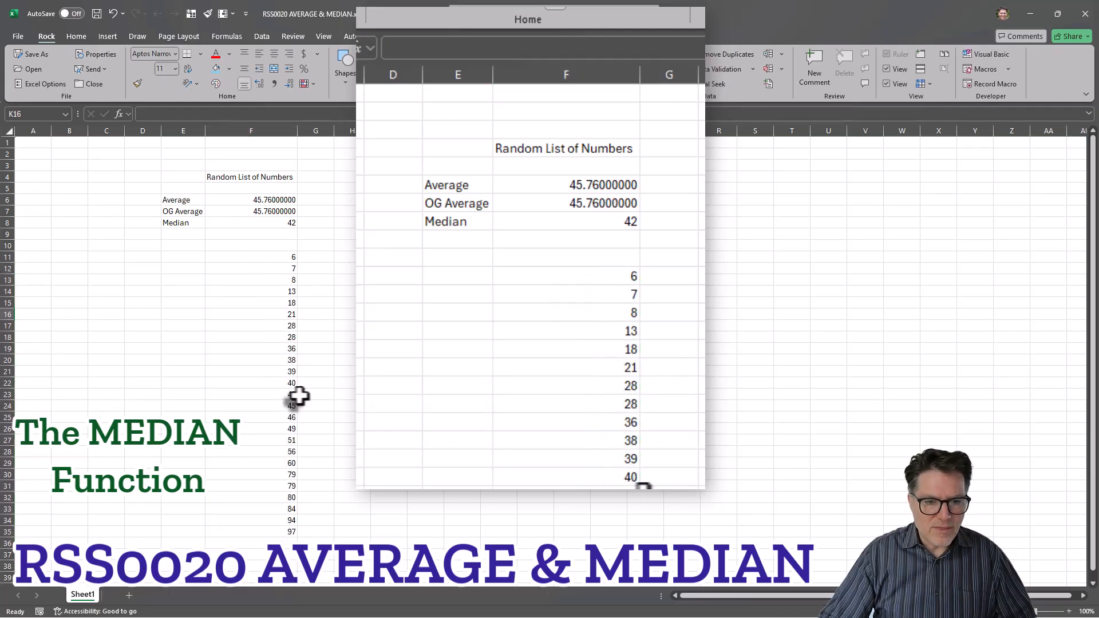
left_click(290, 394)
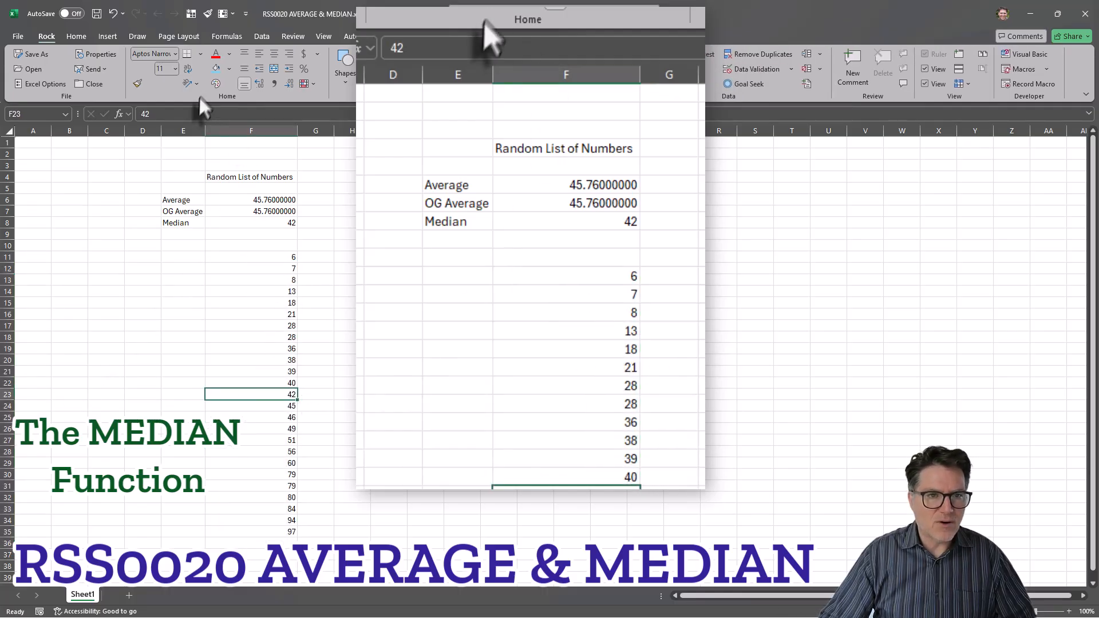
left_click(216, 69)
left_click(499, 338)
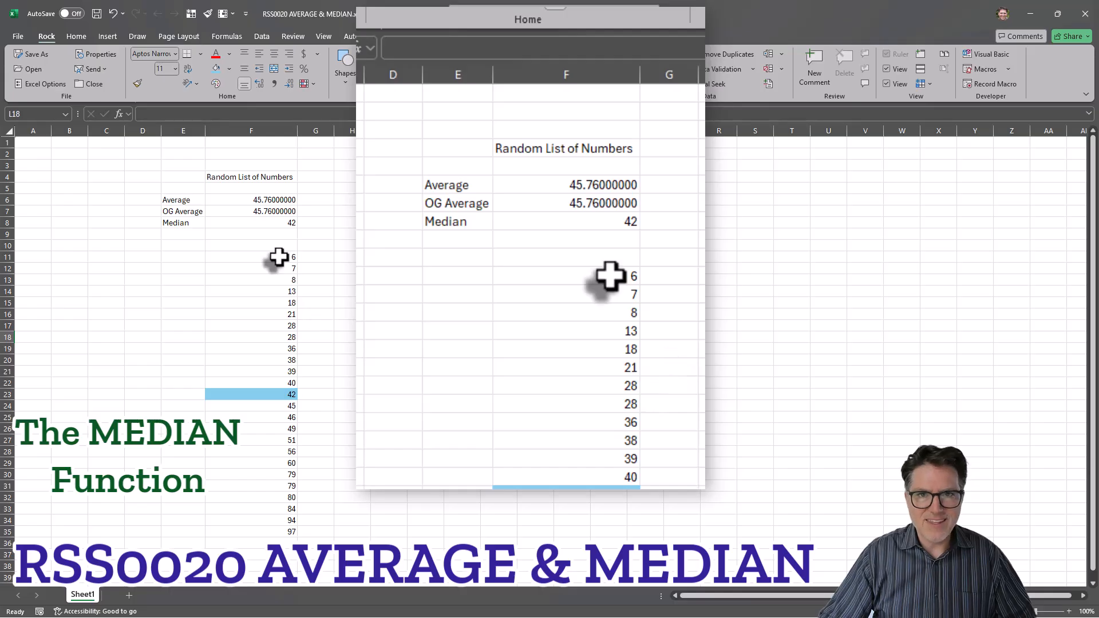
Check the count of the sorted list F11:F35 and the position of its highlighted middle value
mouse_move(278, 257)
left_mouse_down()
mouse_move(265, 304)
mouse_move(275, 532)
left_mouse_up()
left_click(498, 349)
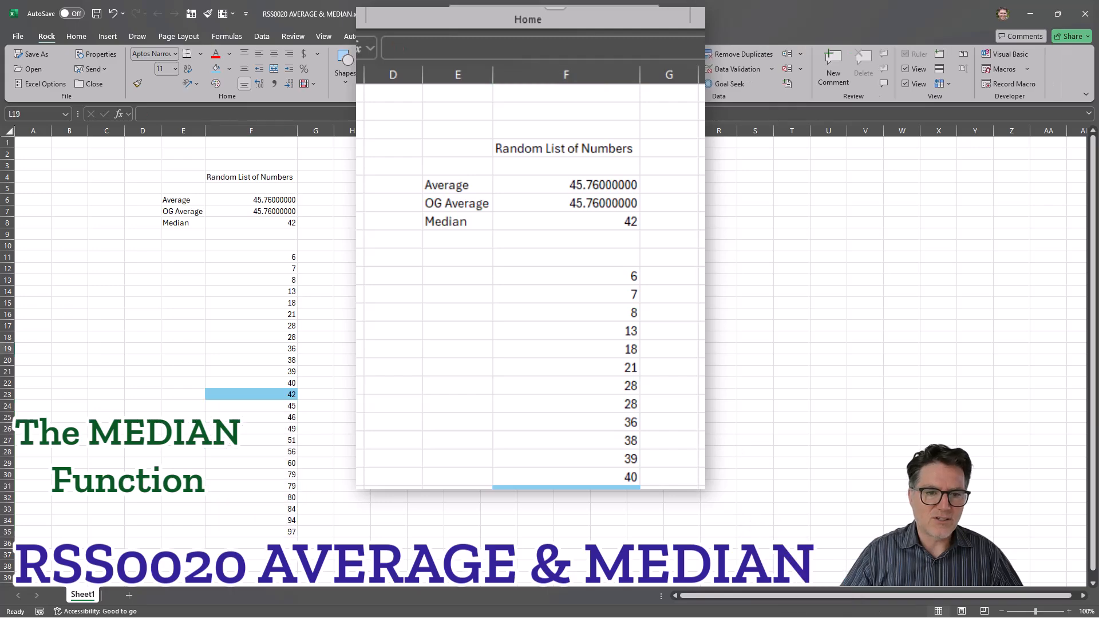
left_click(263, 395)
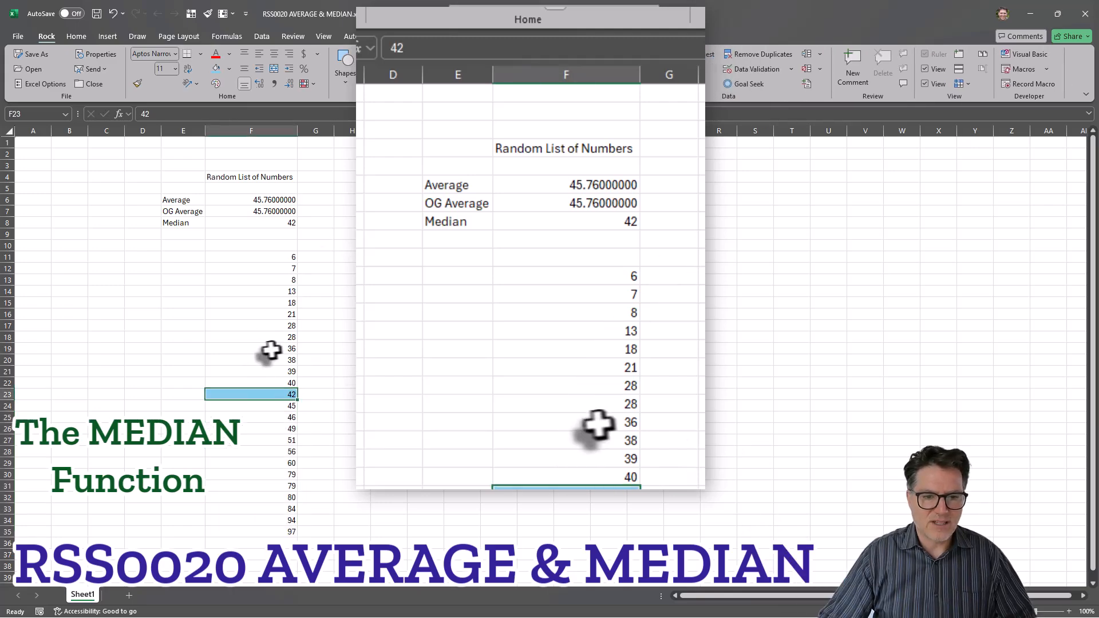
Clear values on both sides of the highlighted middle value, in cells F17, F30, F19 and F25
left_click(260, 327)
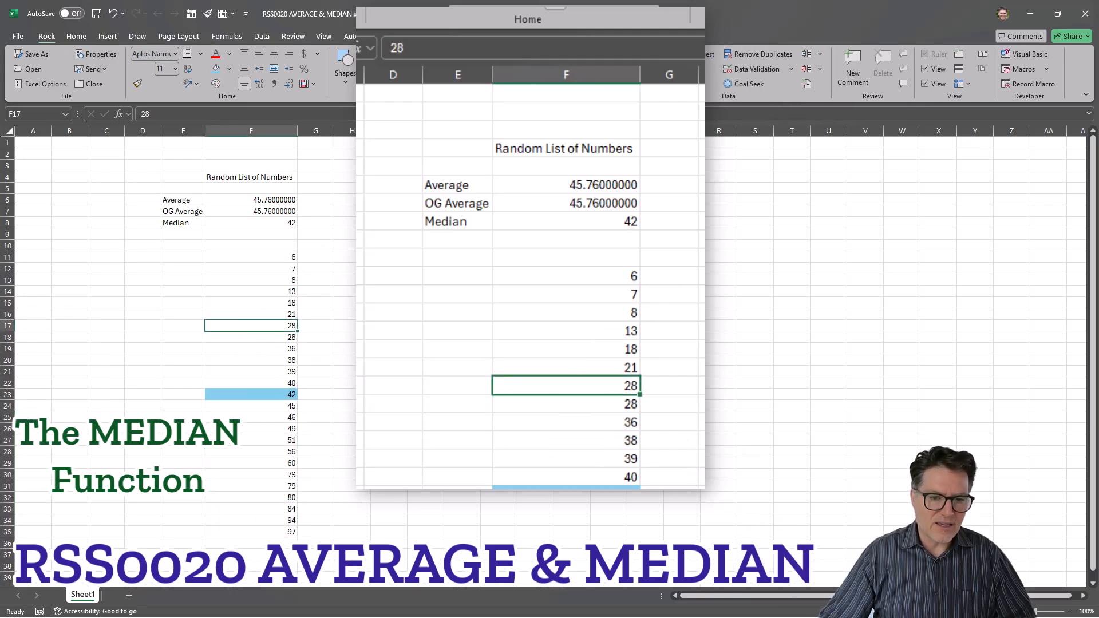
key("Delete")
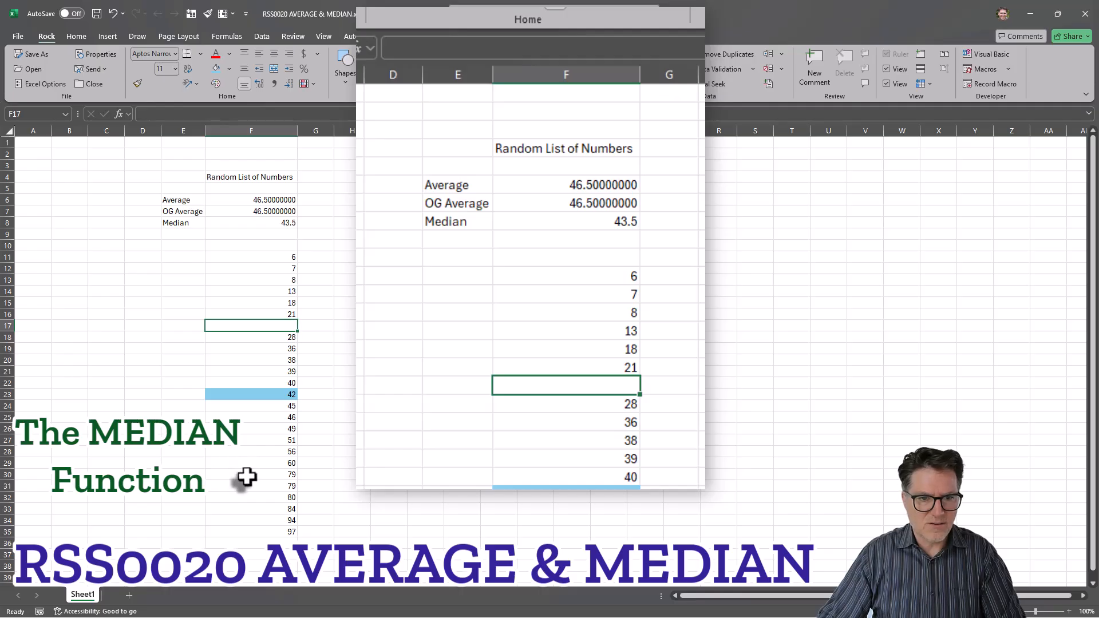
left_click(252, 475)
key("Delete")
left_click(246, 347)
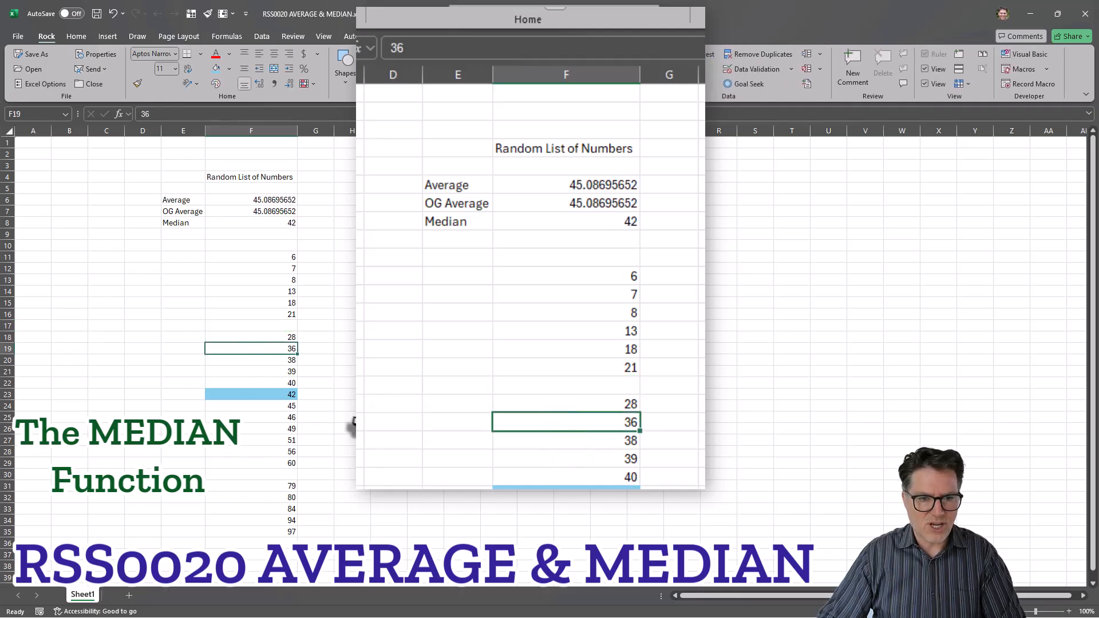
key("Delete")
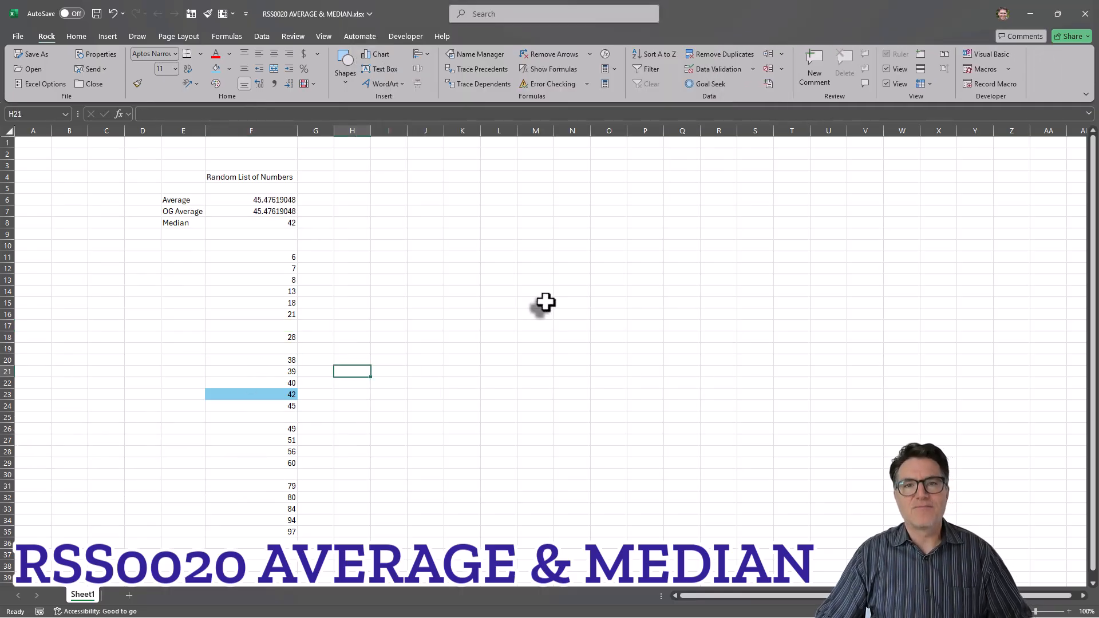